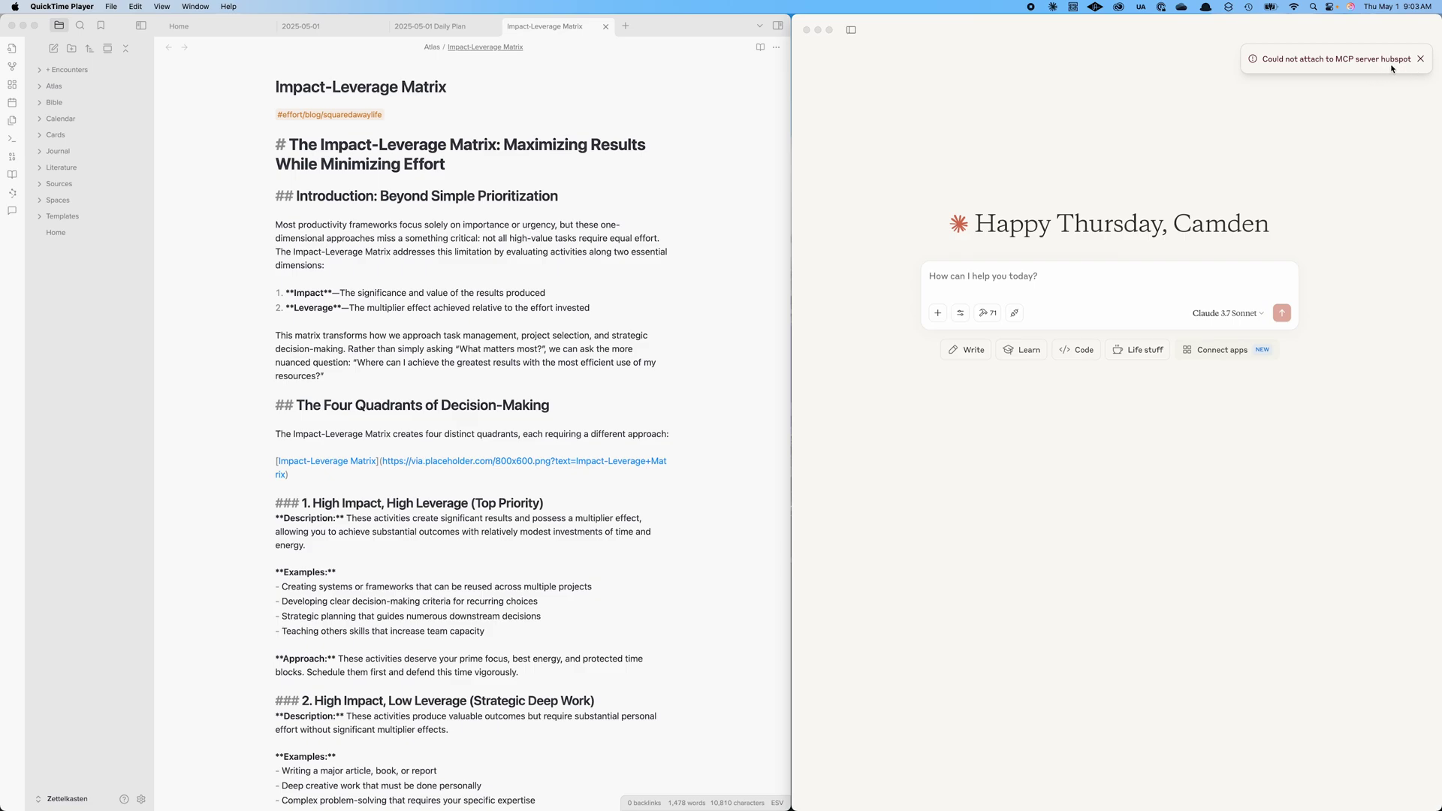
# Step: Dismiss Claude Desktop's 'Could not attach to MCP server' error notice
pyautogui.click(1419, 59)
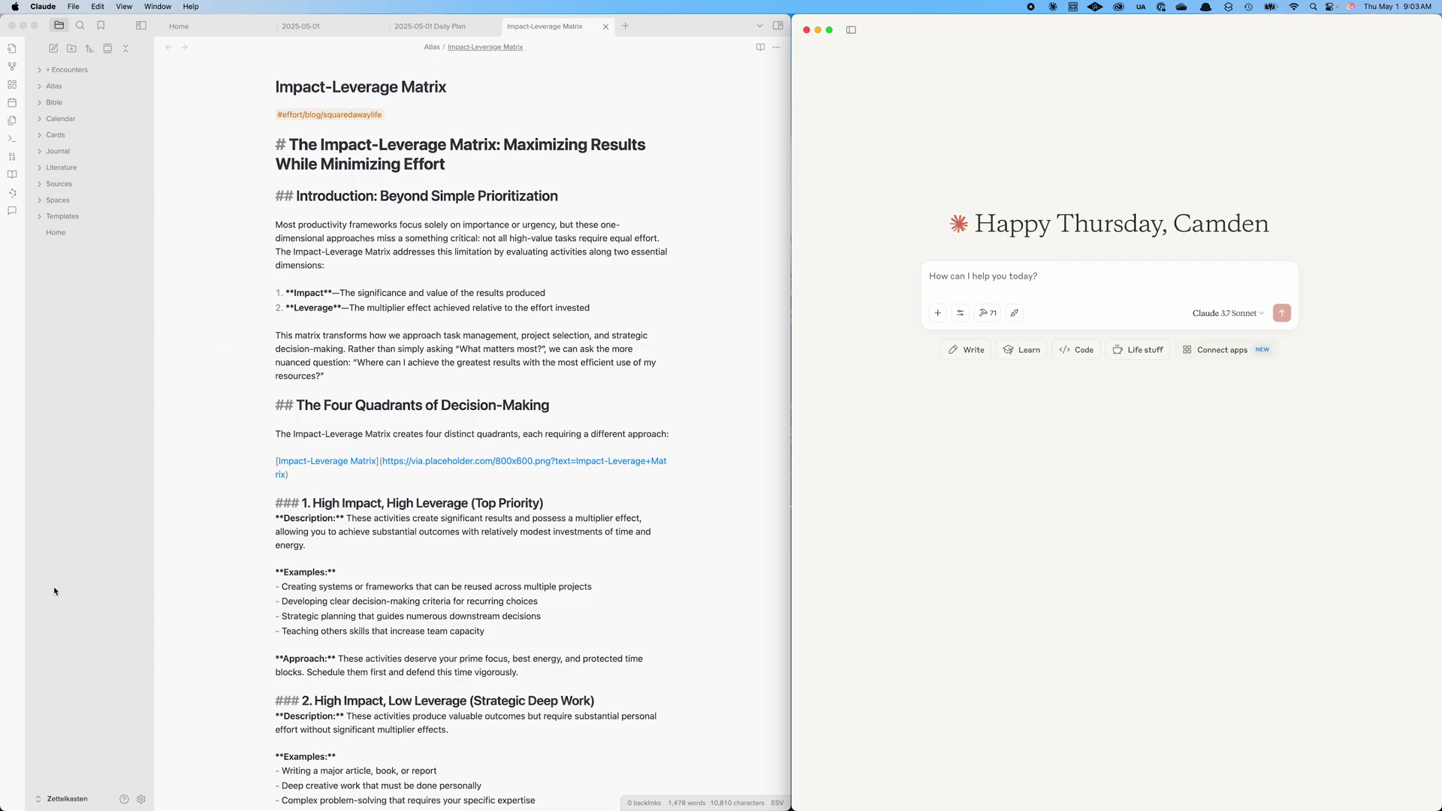
pyautogui.click(142, 804)
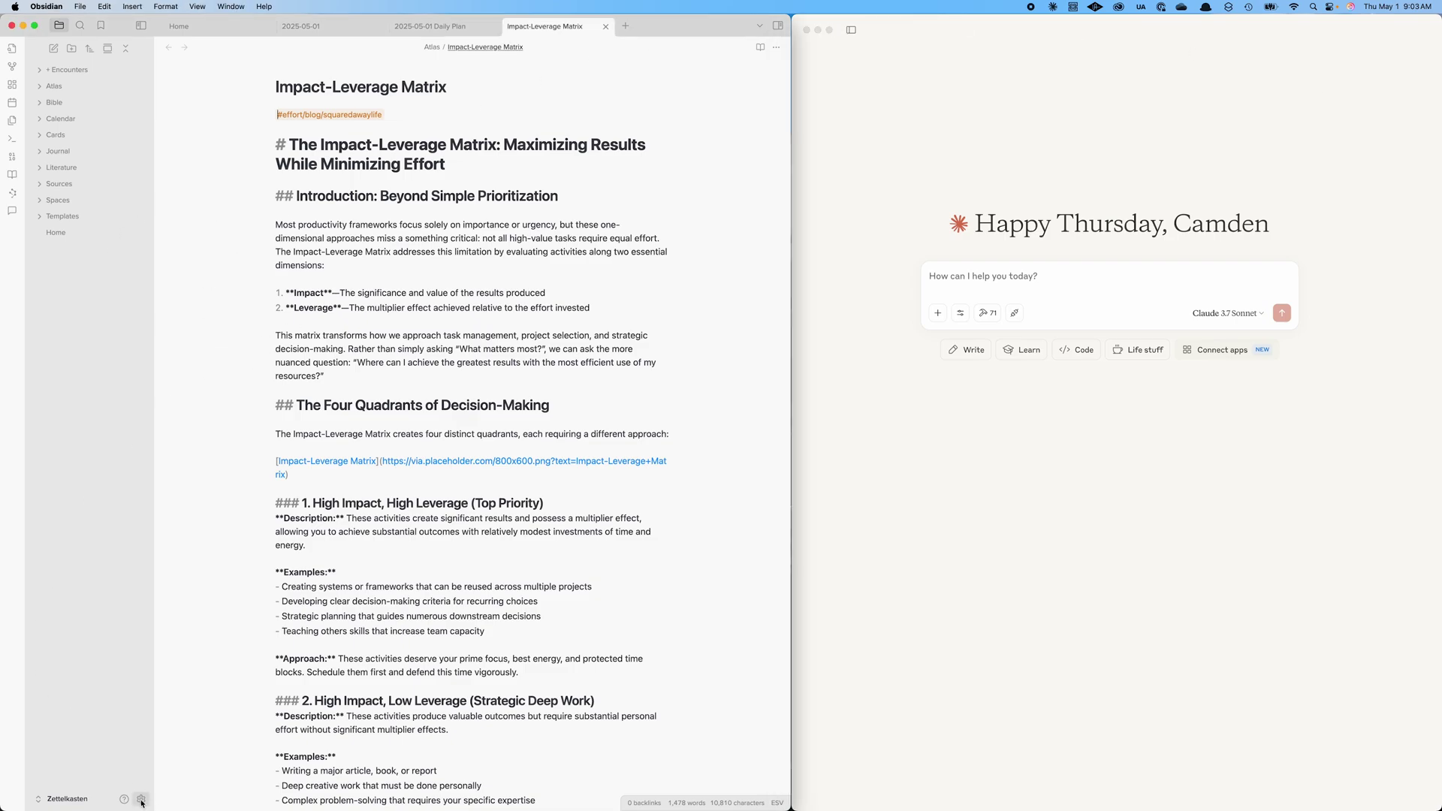
pyautogui.click(142, 802)
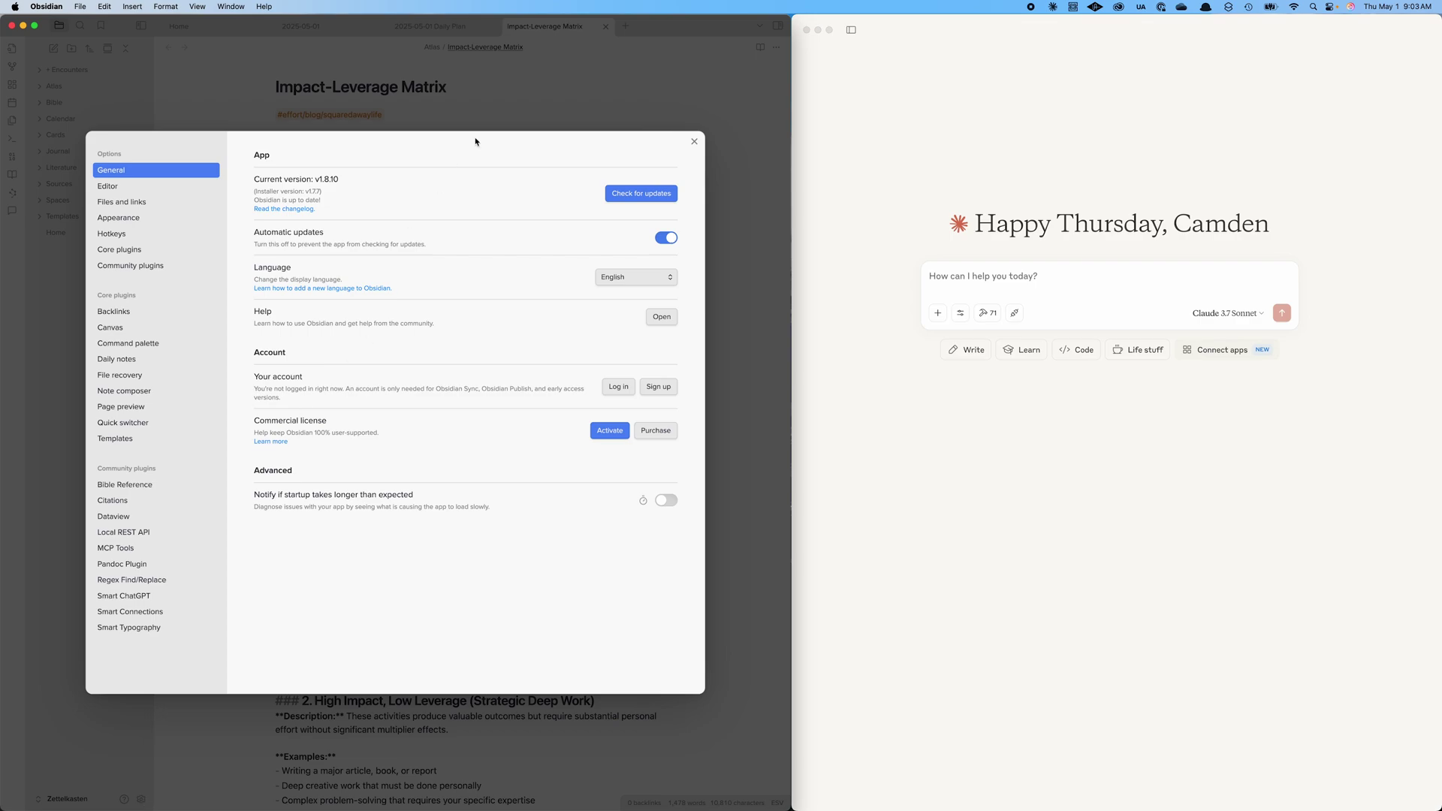
pyautogui.click(143, 266)
pyautogui.scroll(-10, 299, 326)
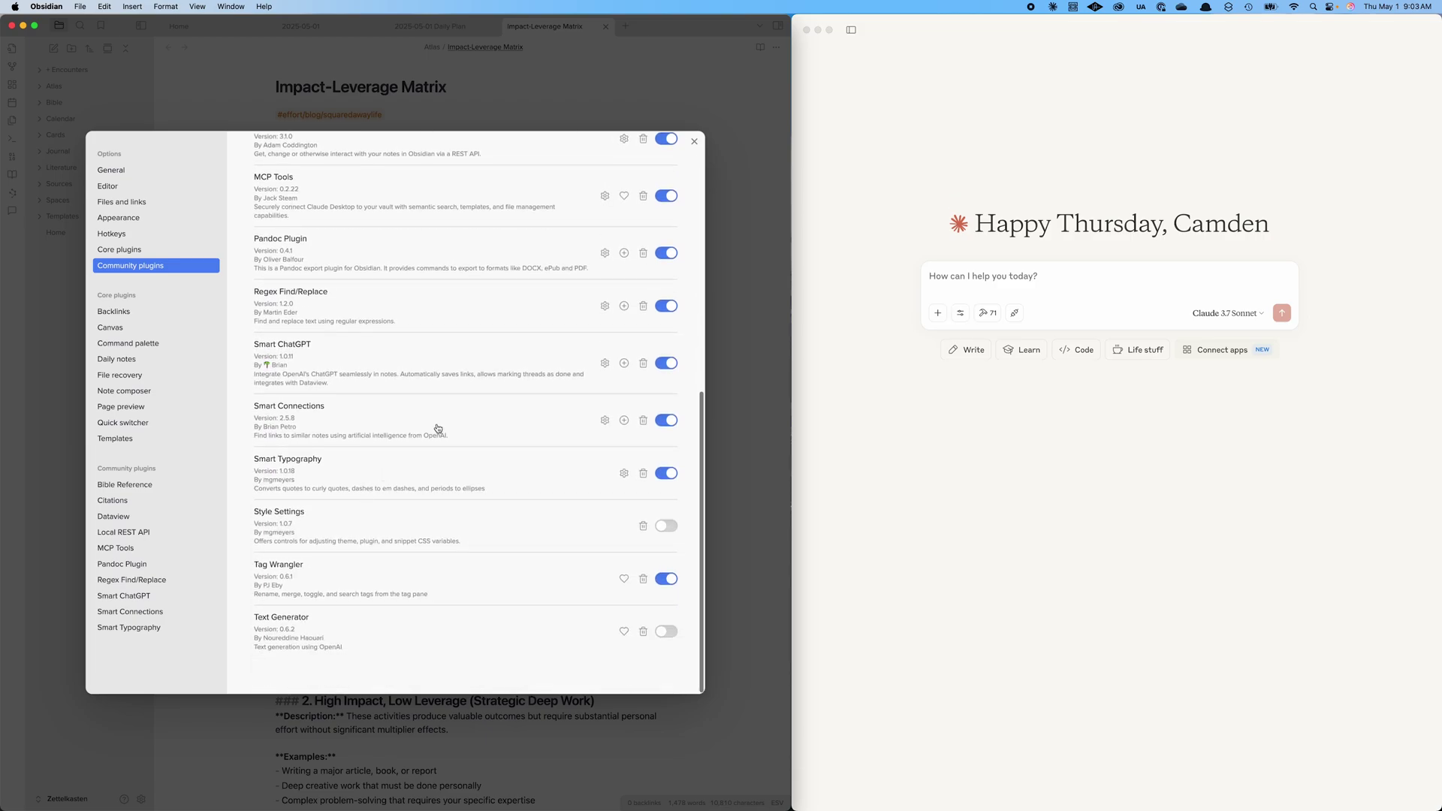
pyautogui.scroll(-2, 395, 496)
pyautogui.scroll(3, 390, 420)
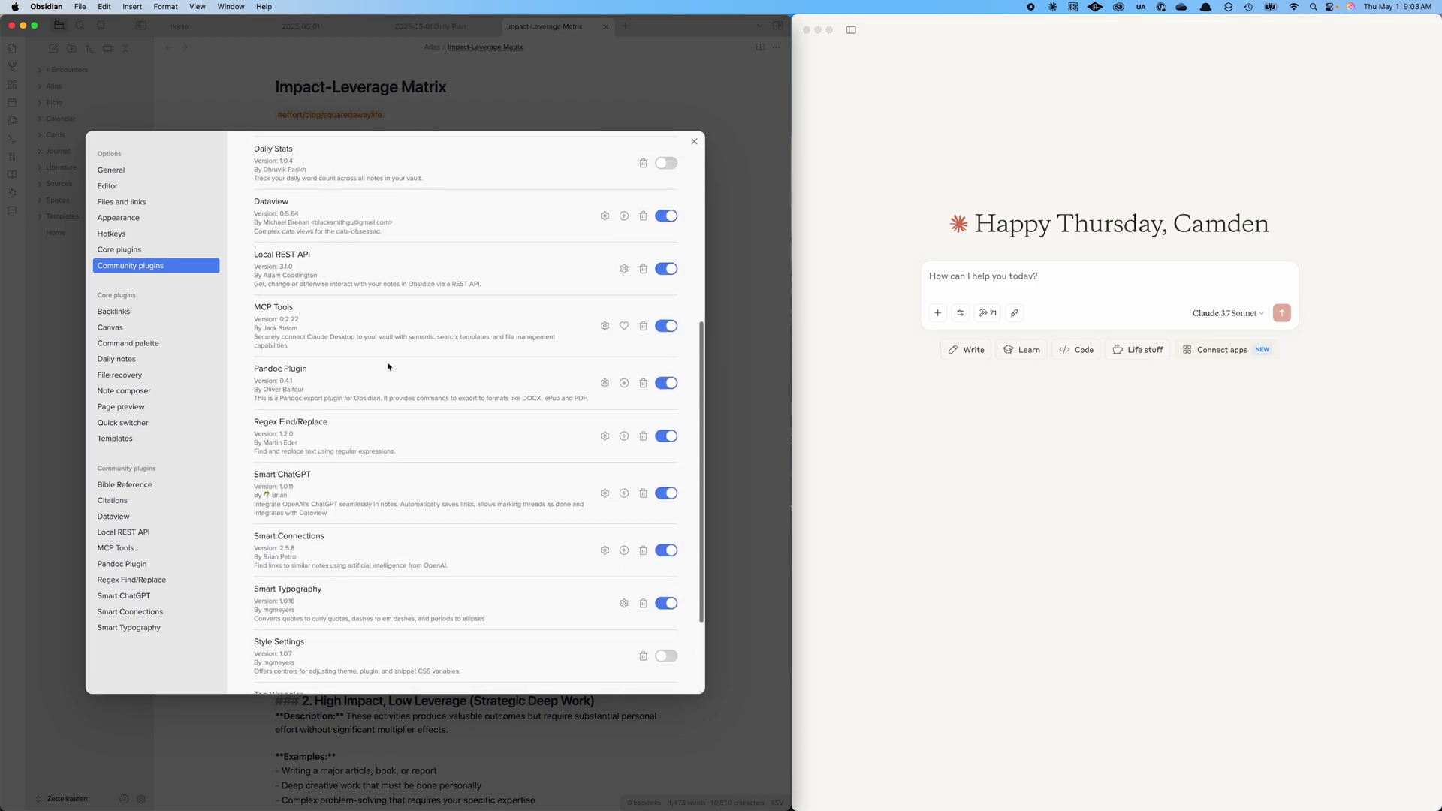
pyautogui.scroll(10, 307, 353)
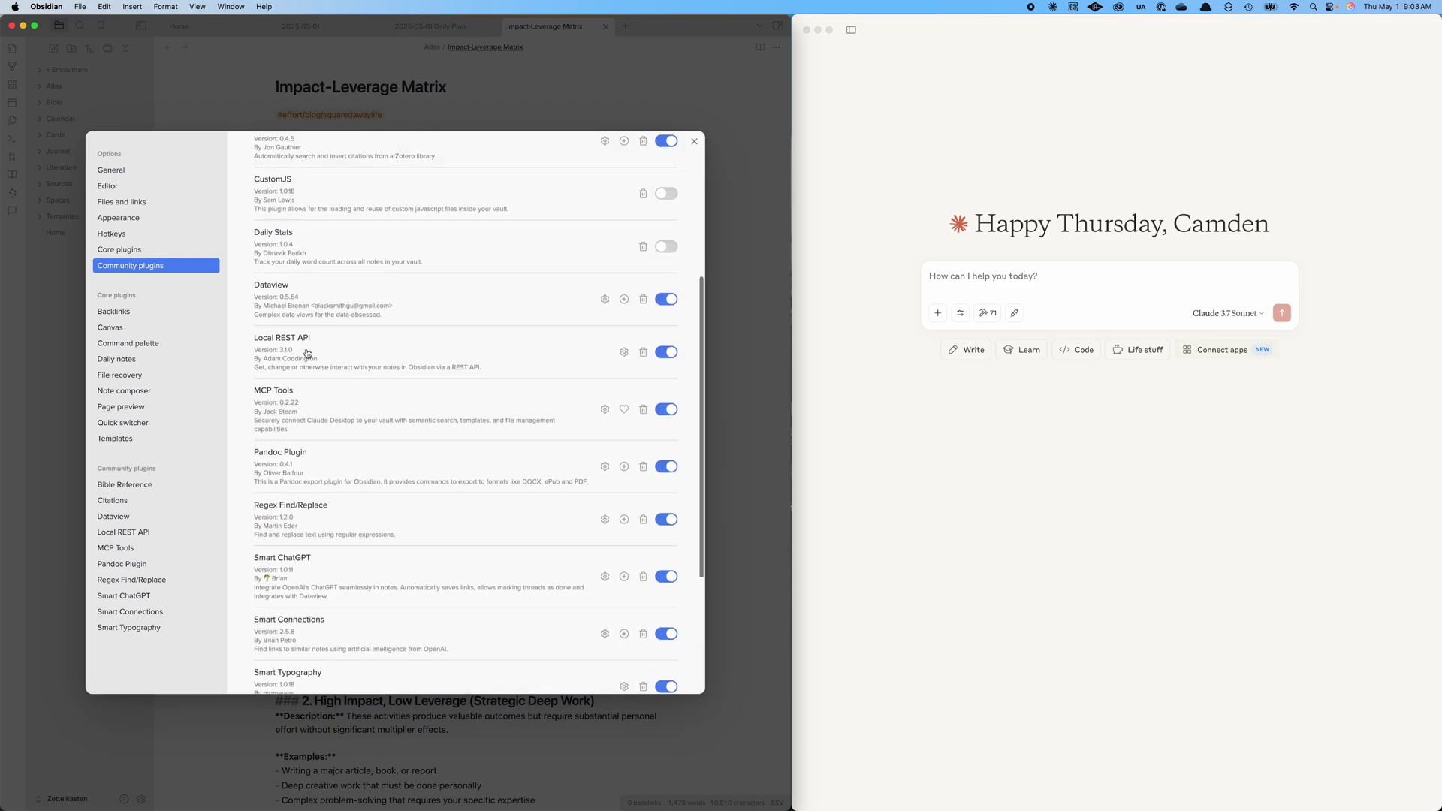
pyautogui.scroll(-10, 307, 353)
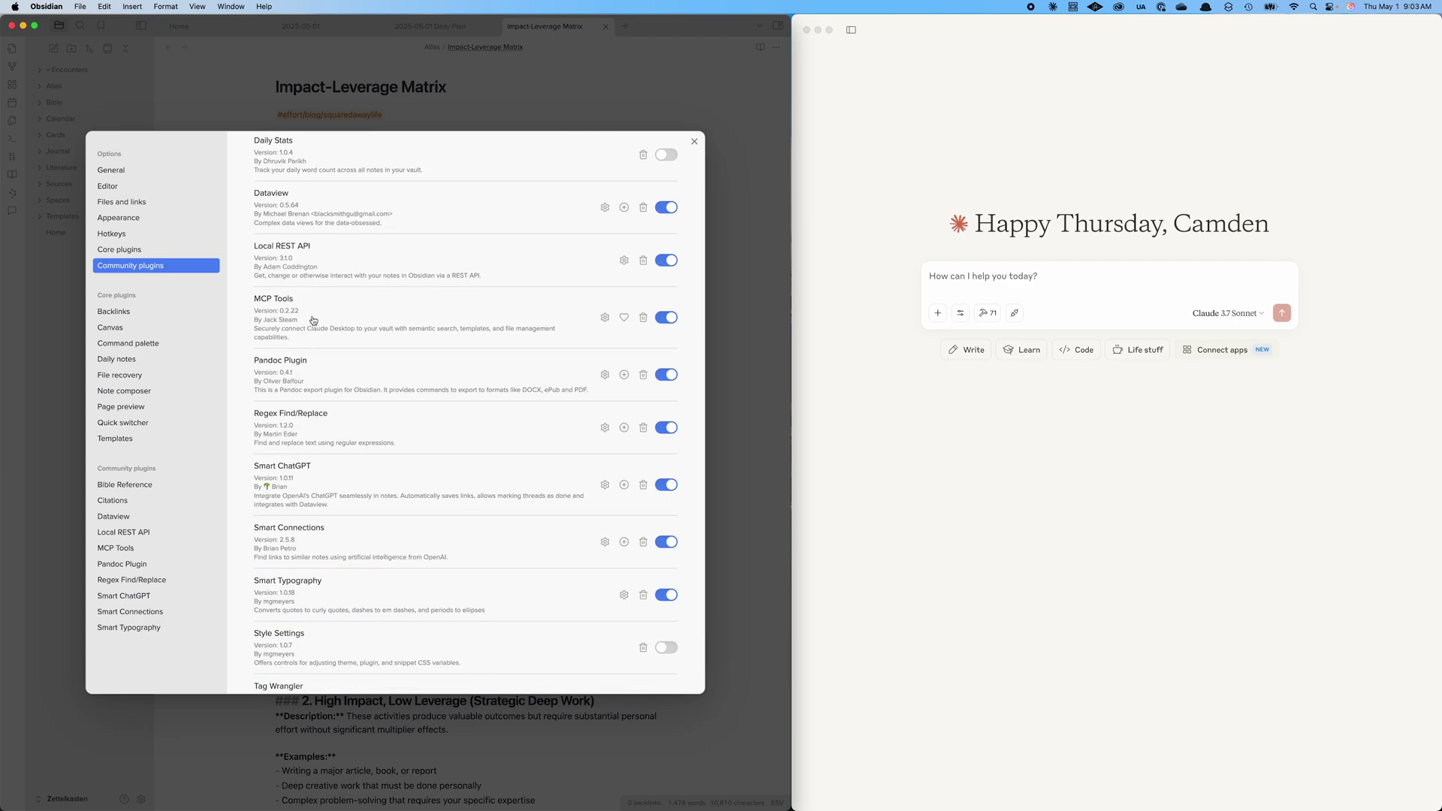
pyautogui.scroll(-5, 313, 320)
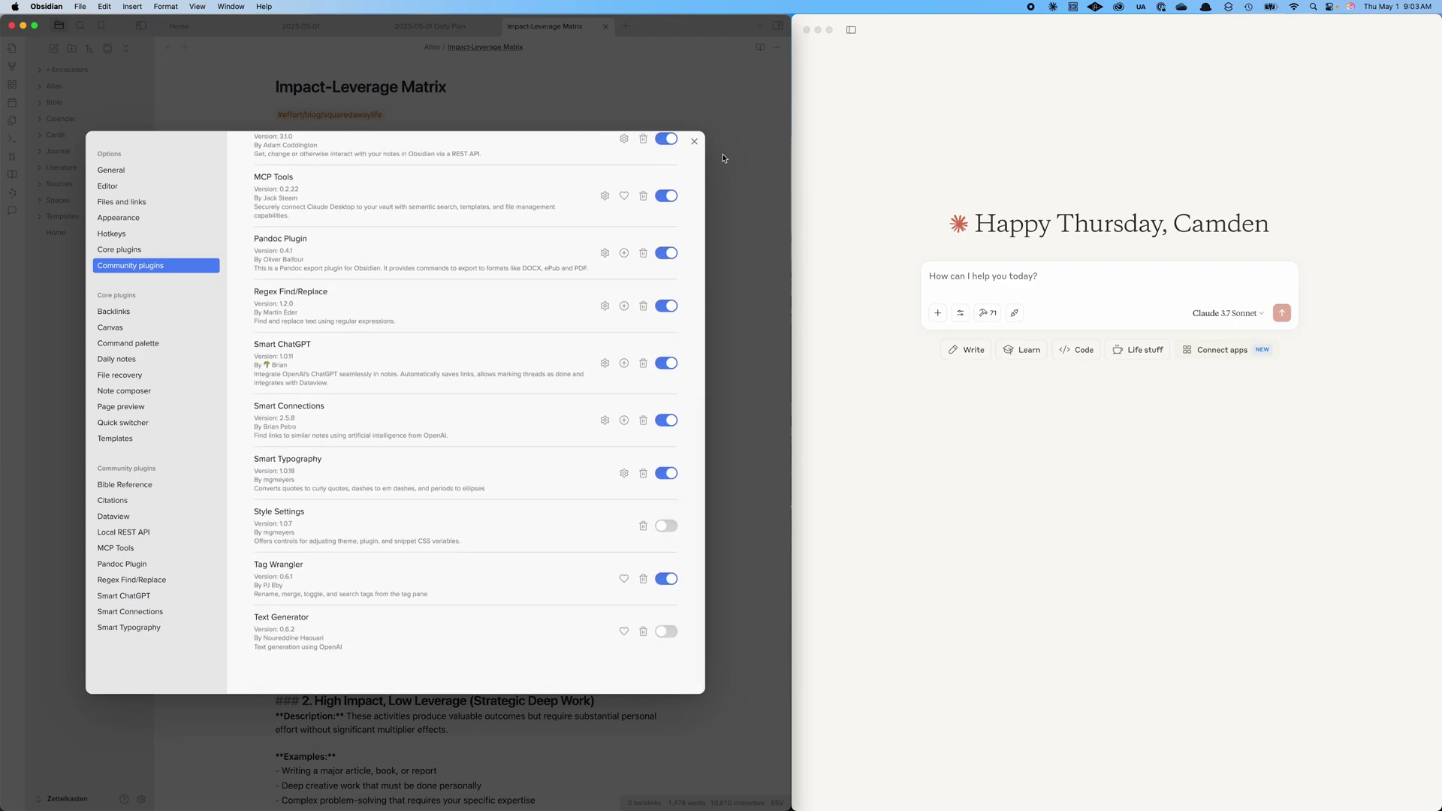
pyautogui.click(694, 140)
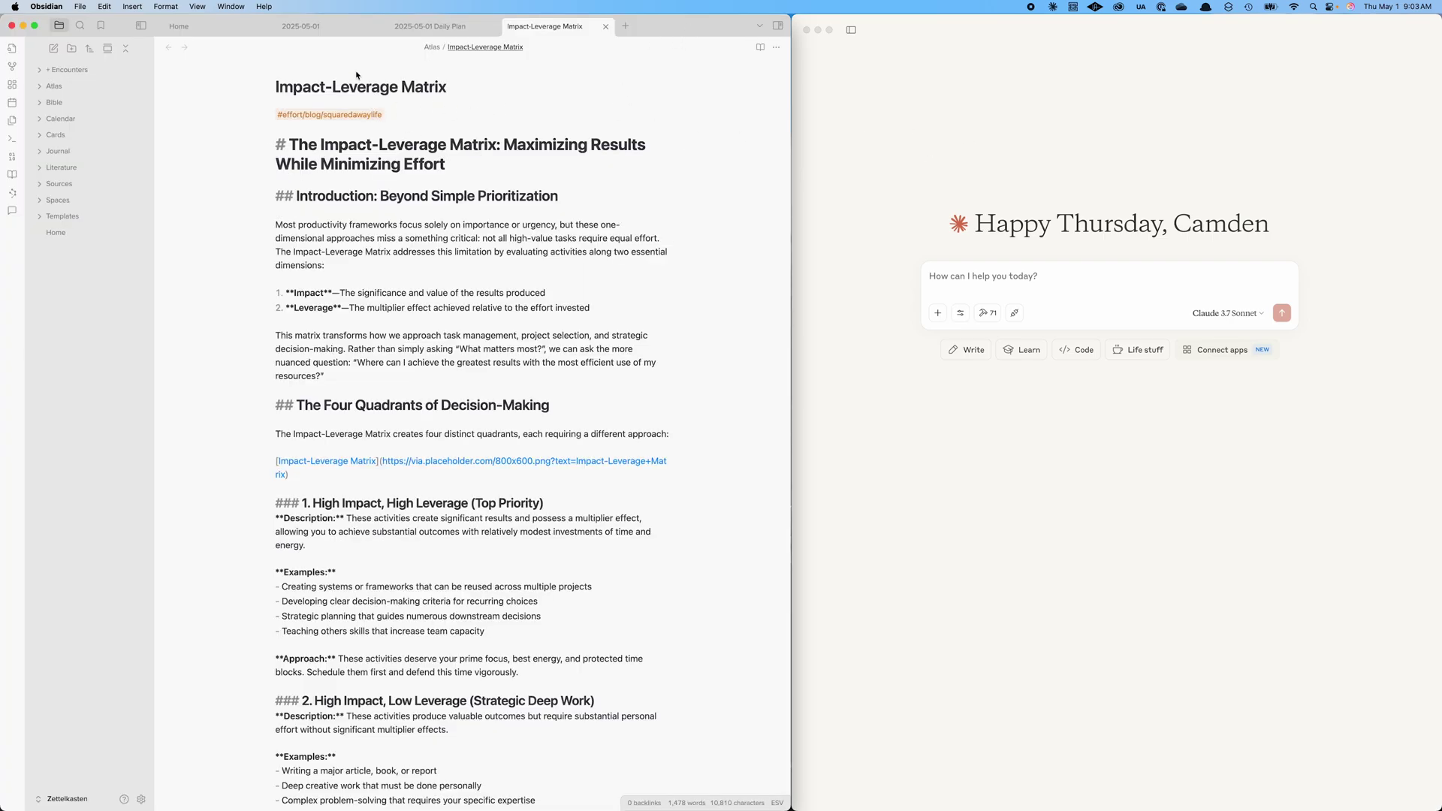
# Step: Browse the Journal folder's daily notes in the file explorer
pyautogui.click(37, 122)
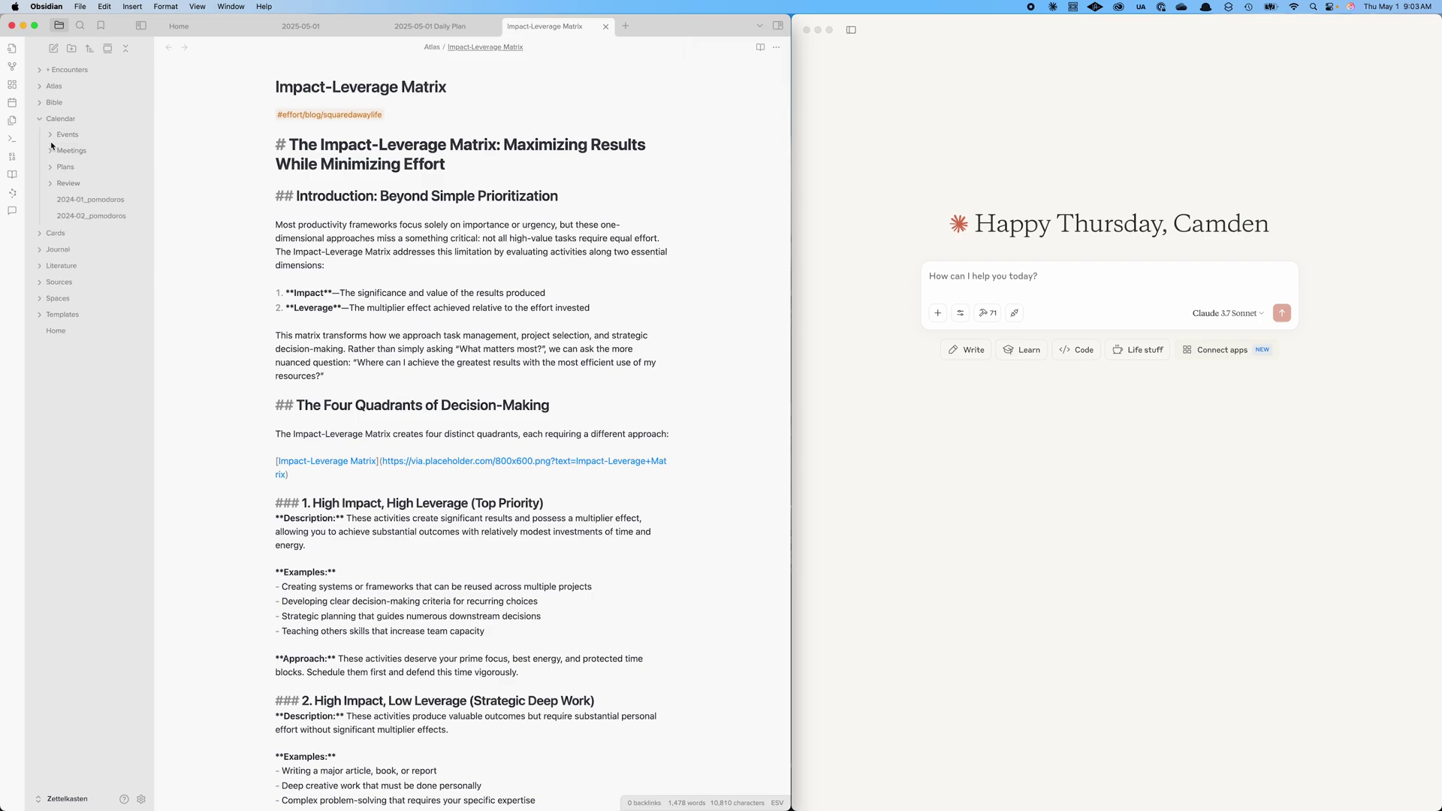
pyautogui.click(39, 120)
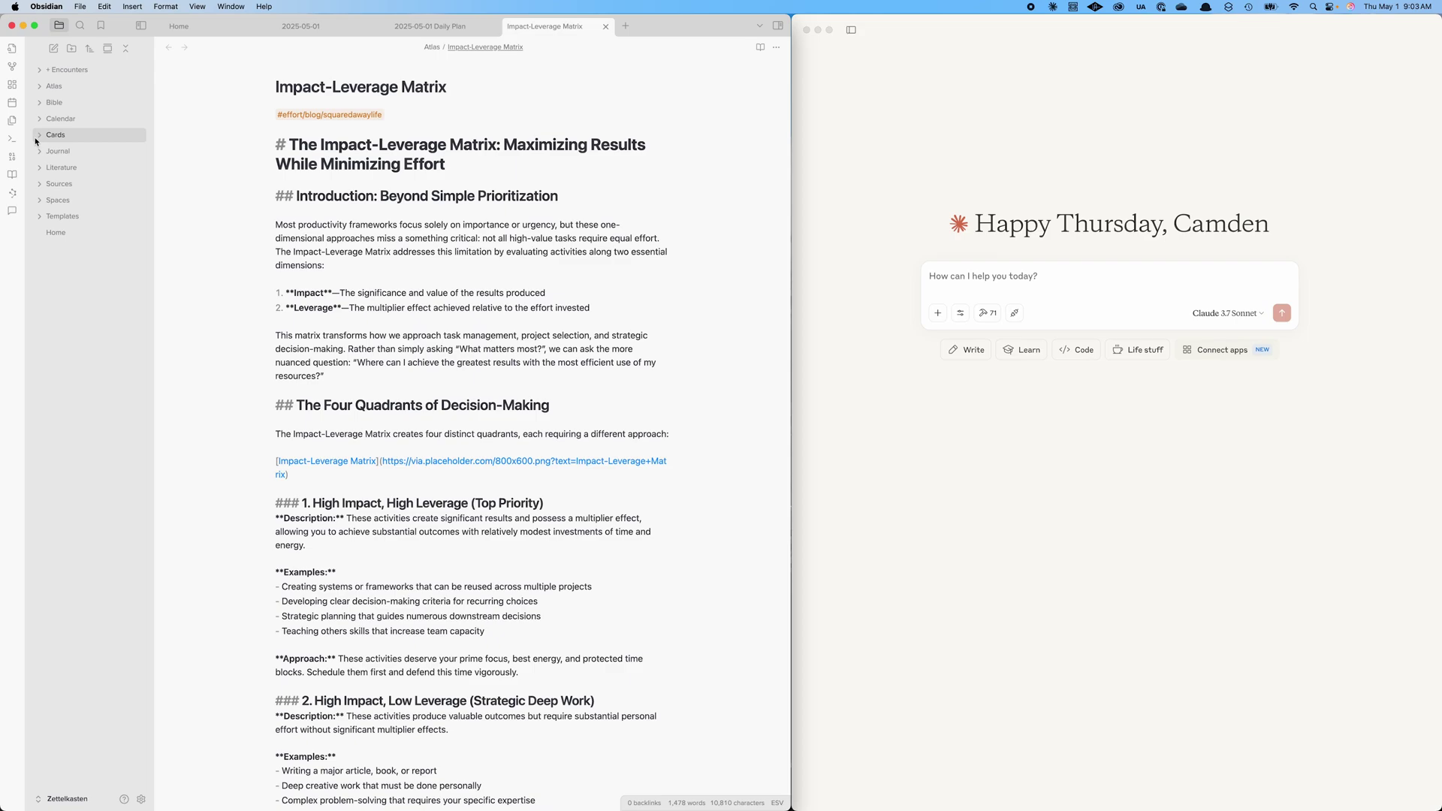
pyautogui.click(41, 151)
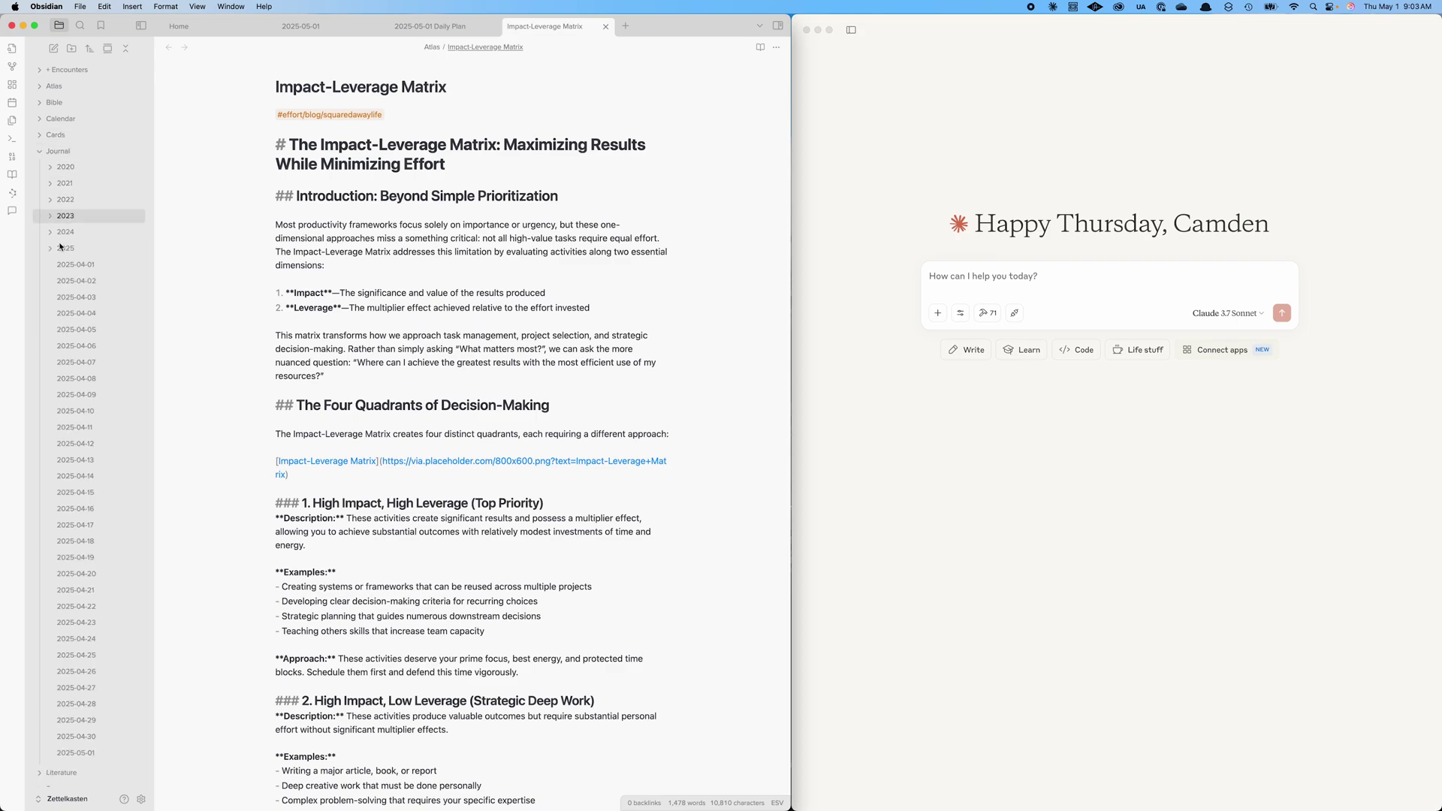
pyautogui.scroll(-2, 66, 240)
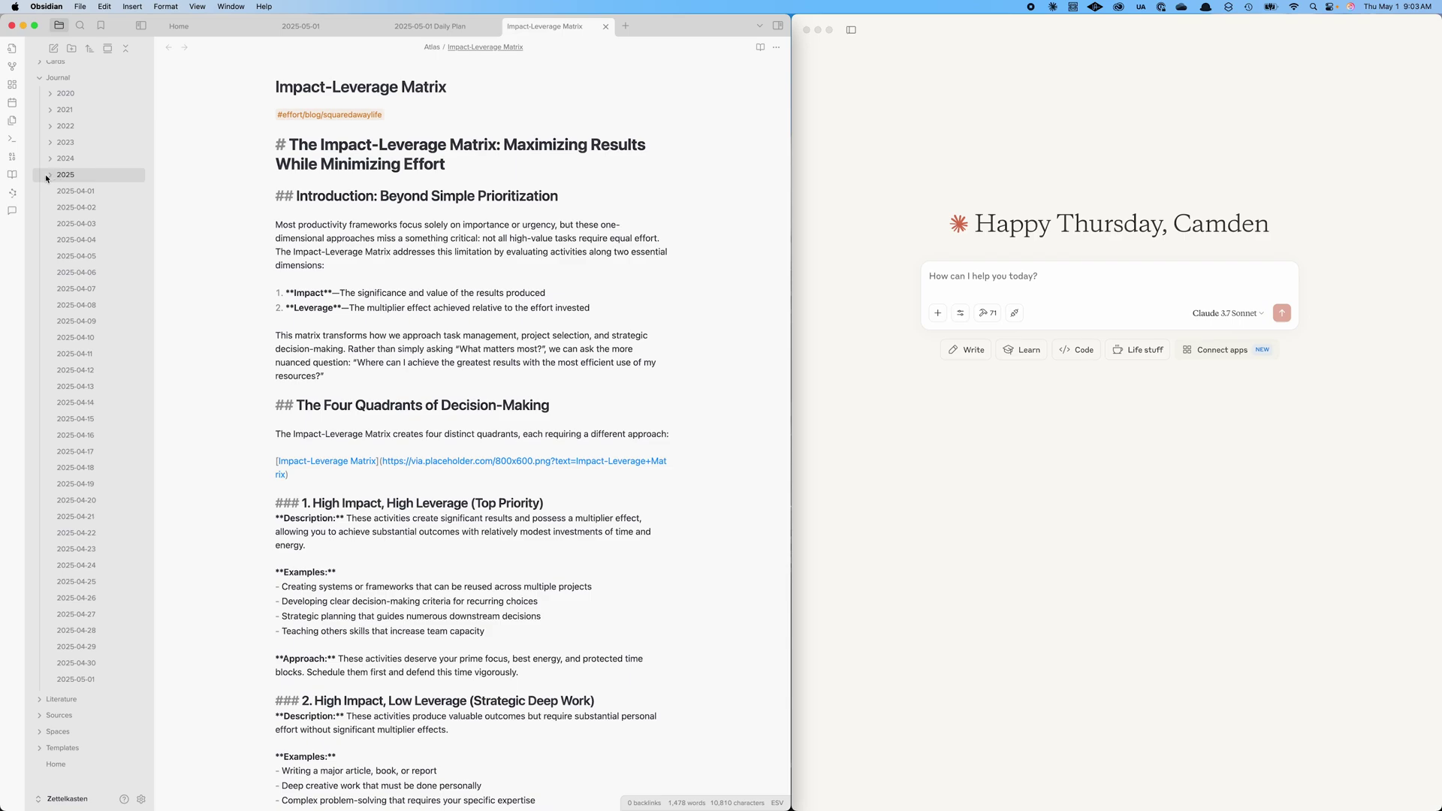
pyautogui.scroll(2, 52, 180)
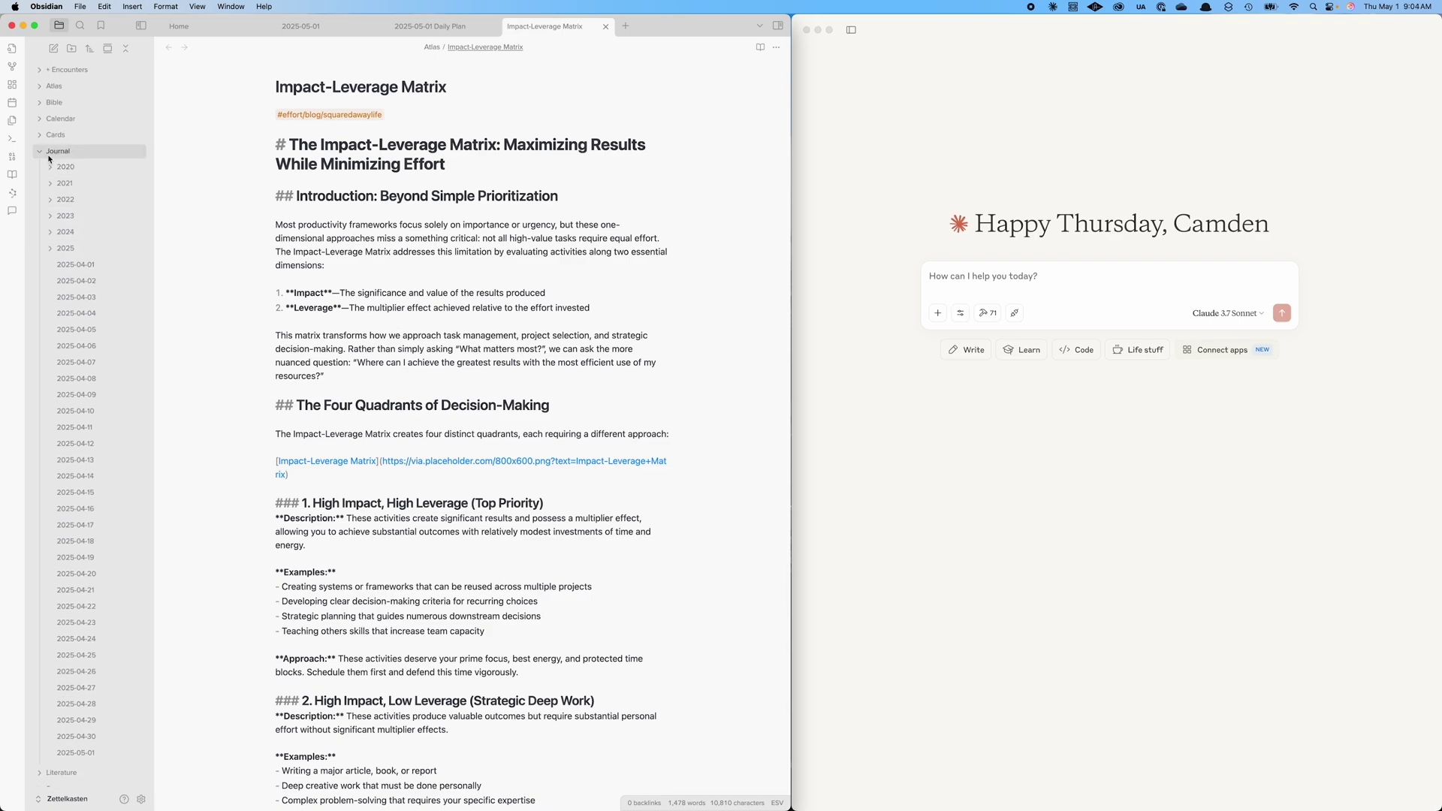
pyautogui.click(43, 150)
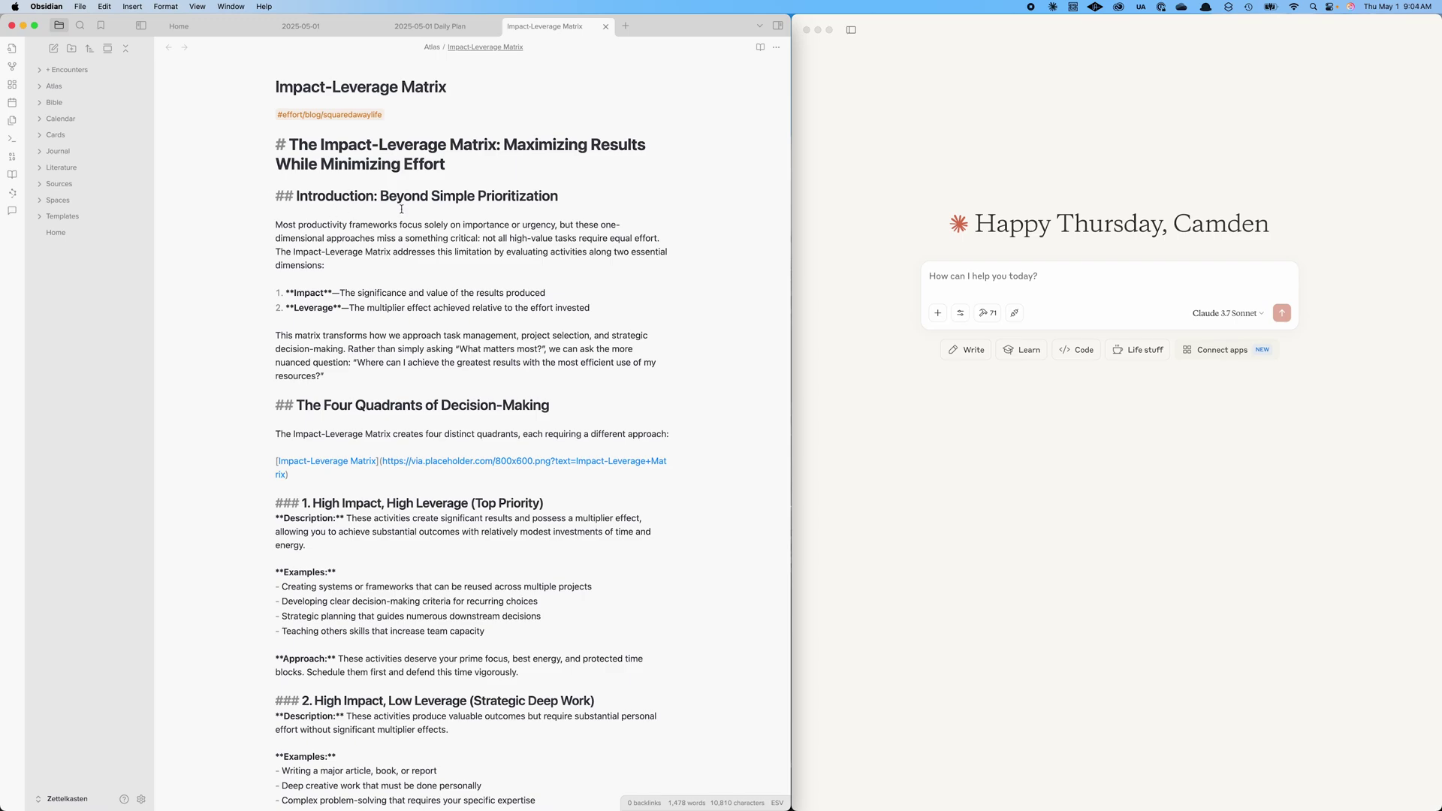
# Step: Open the 2025W18 Plan from Calendar > Plans in a split pane beside the matrix
pyautogui.click(40, 122)
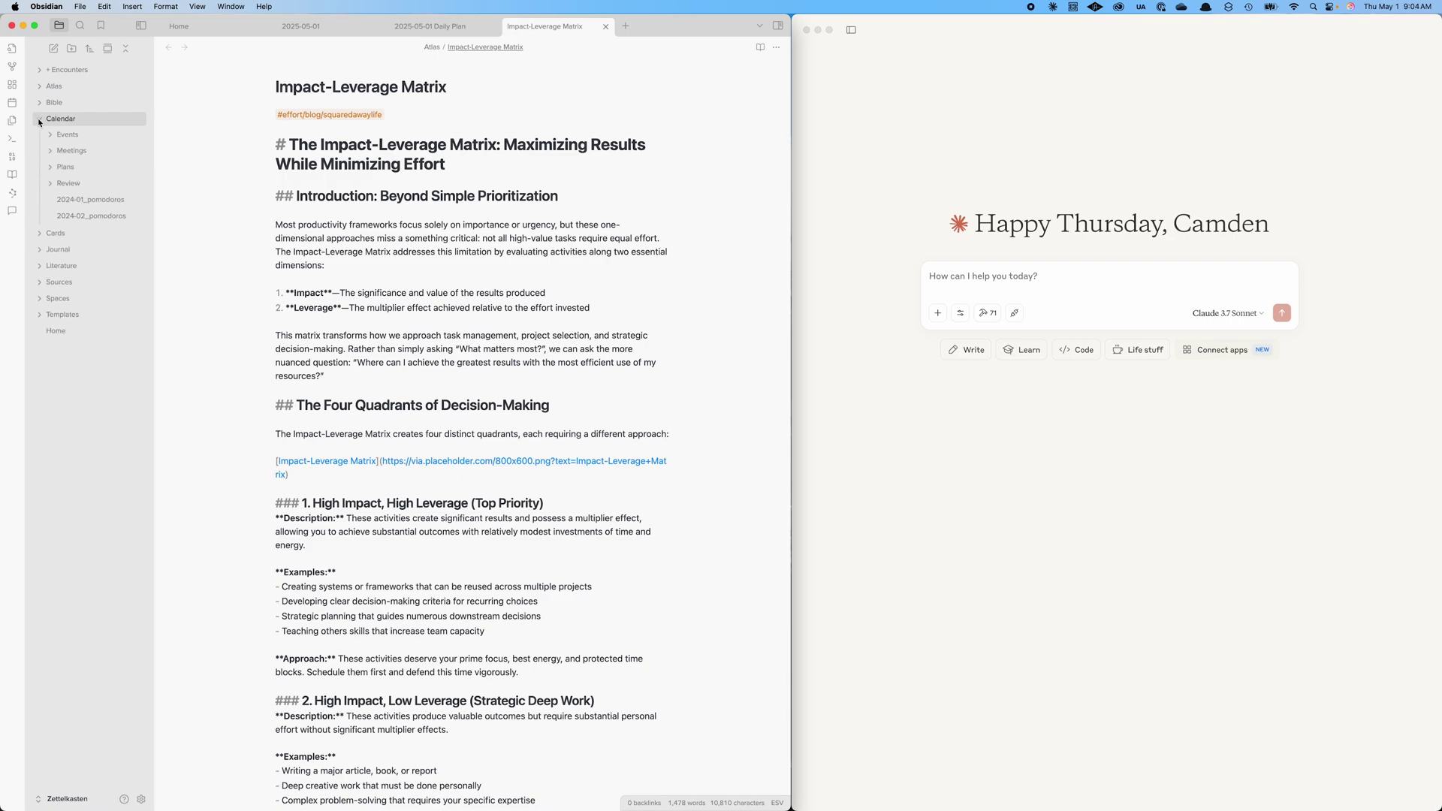
pyautogui.click(50, 168)
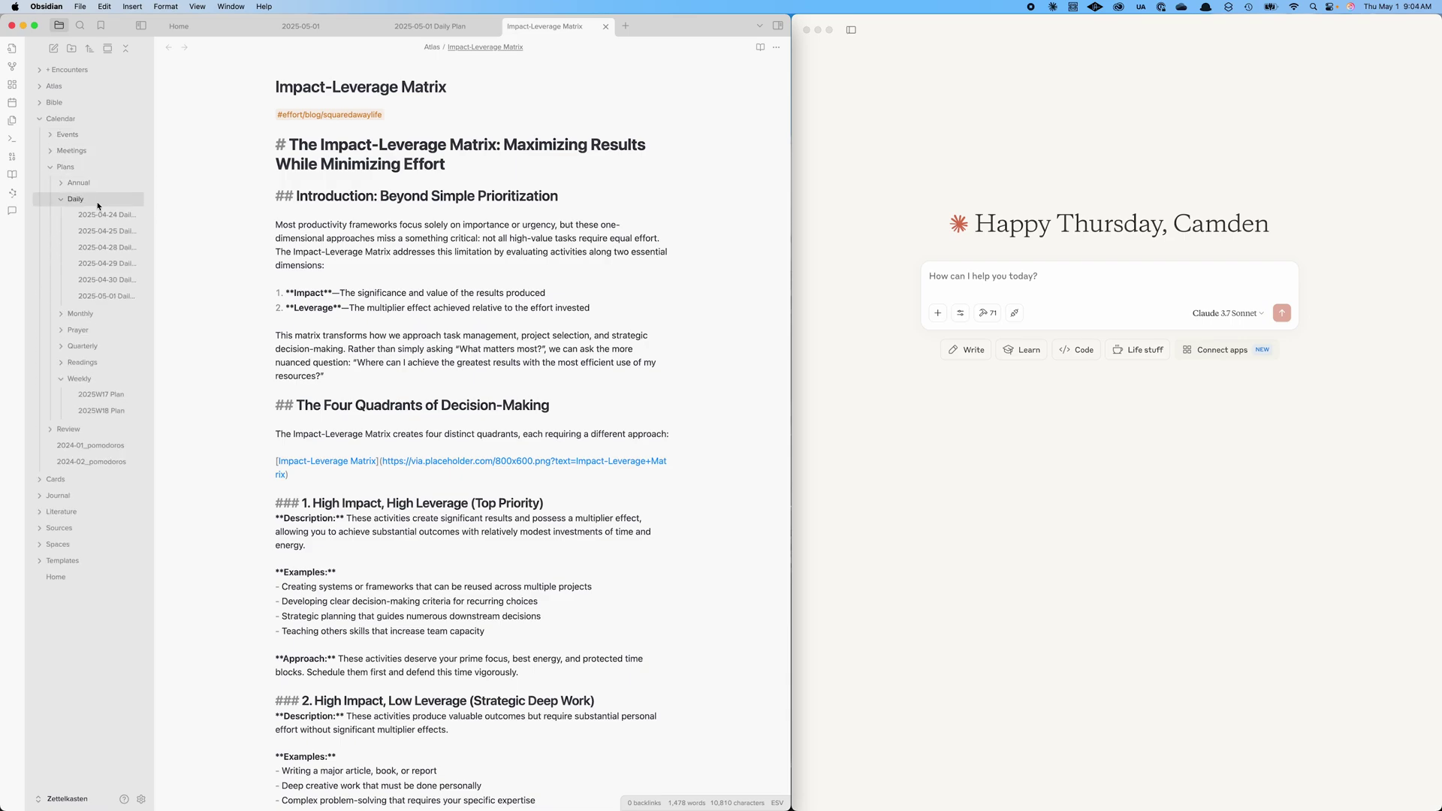
pyautogui.click(72, 183)
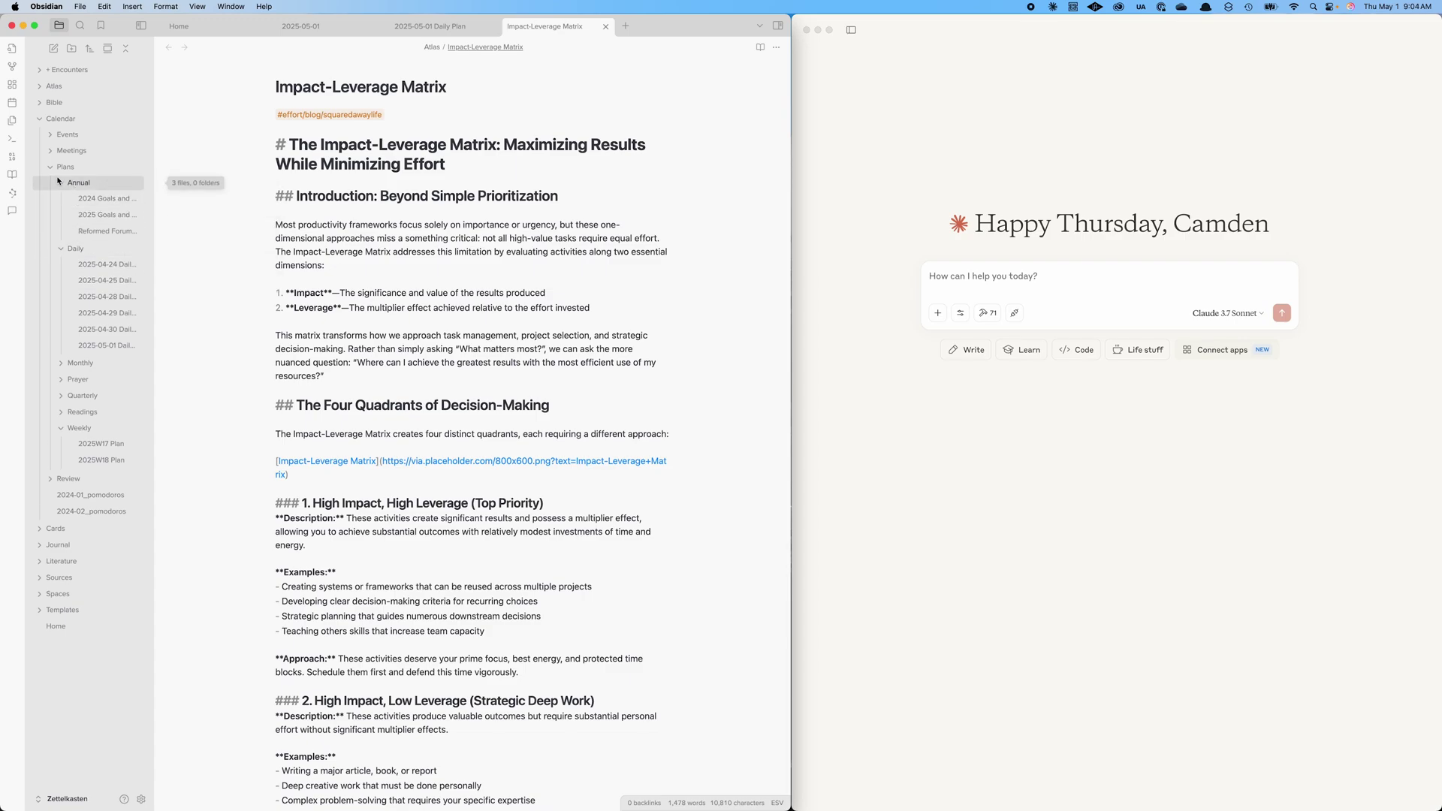
pyautogui.click(64, 396)
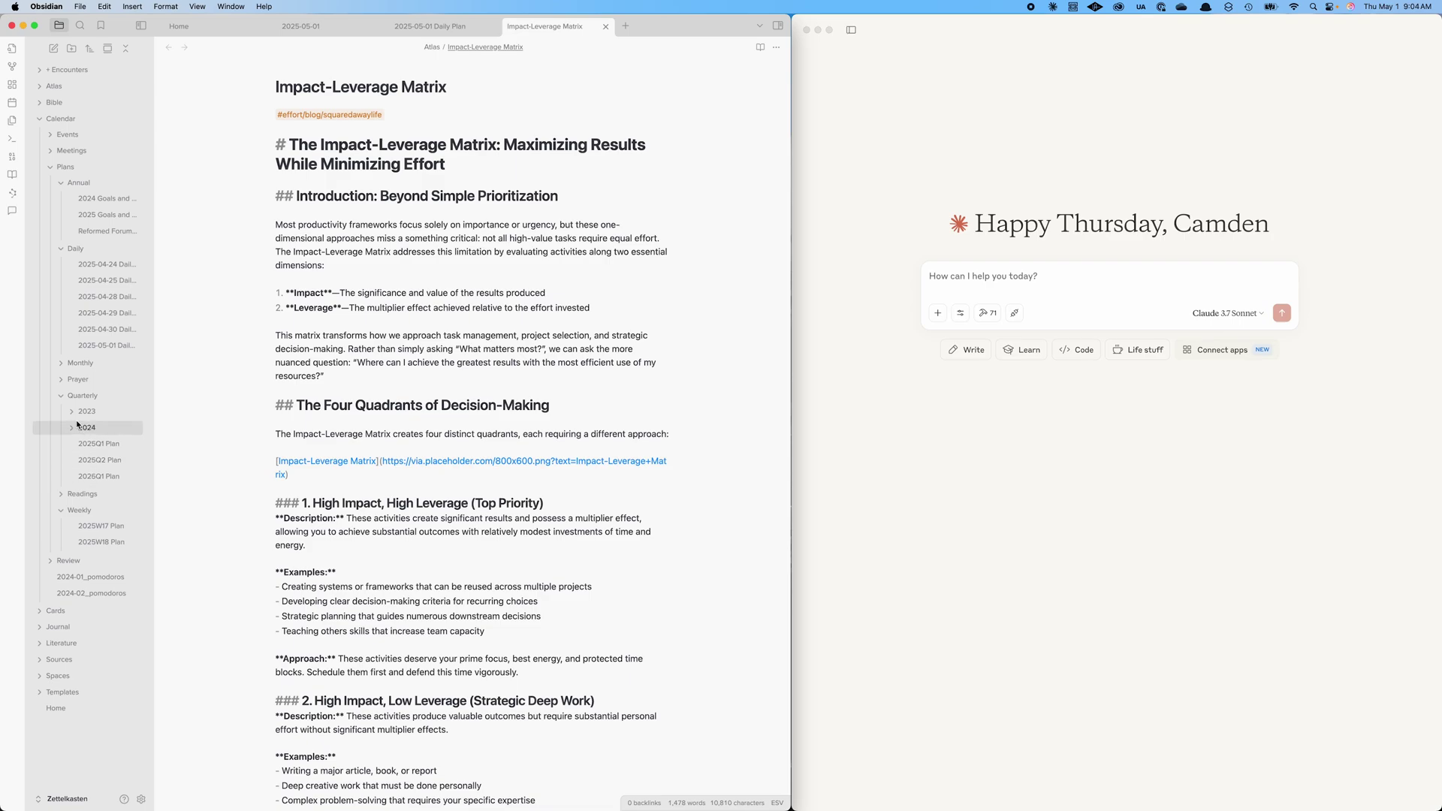
pyautogui.click(58, 399)
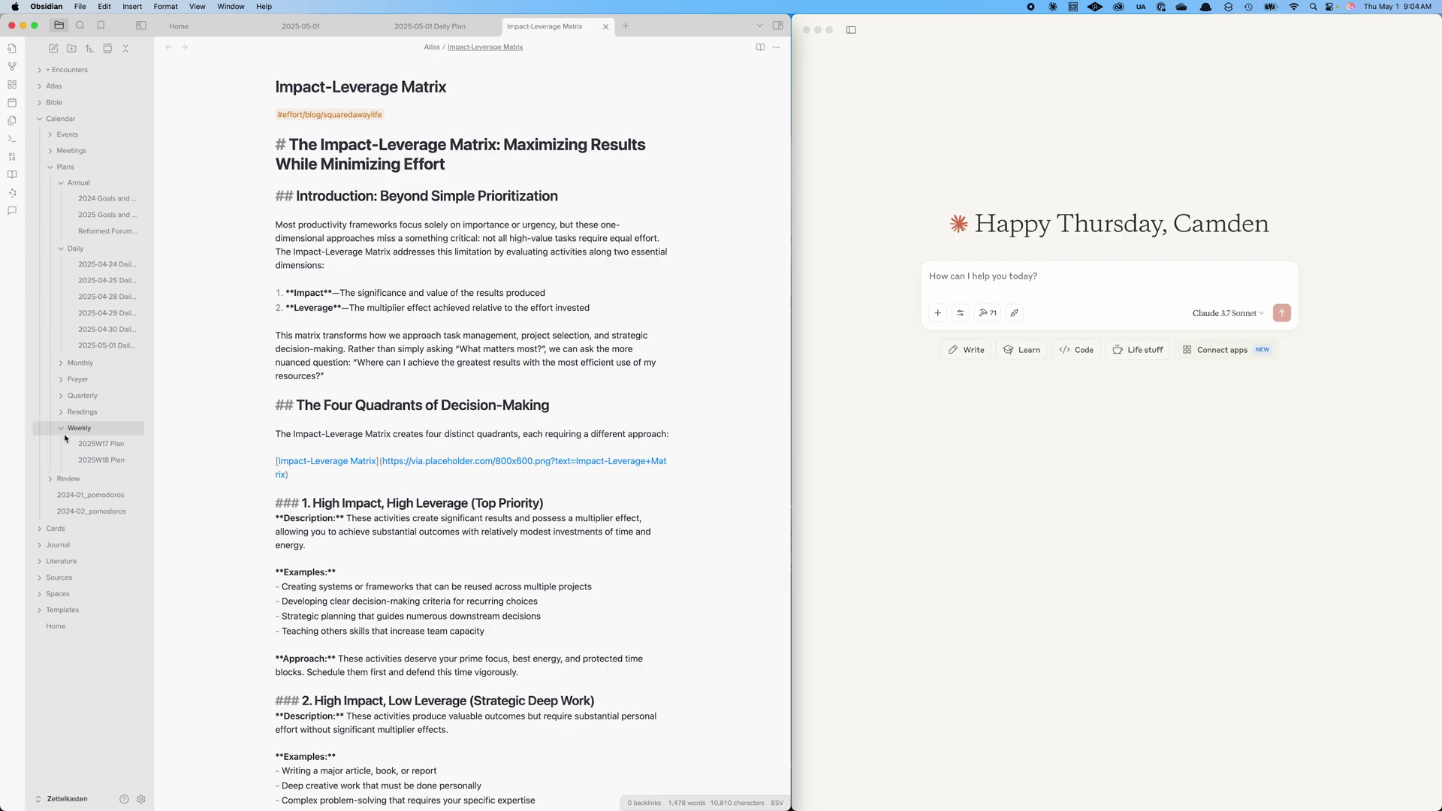
pyautogui.keyDown('alt'); pyautogui.keyDown('super'); pyautogui.click(95, 466); pyautogui.keyUp('super'); pyautogui.keyUp('alt')
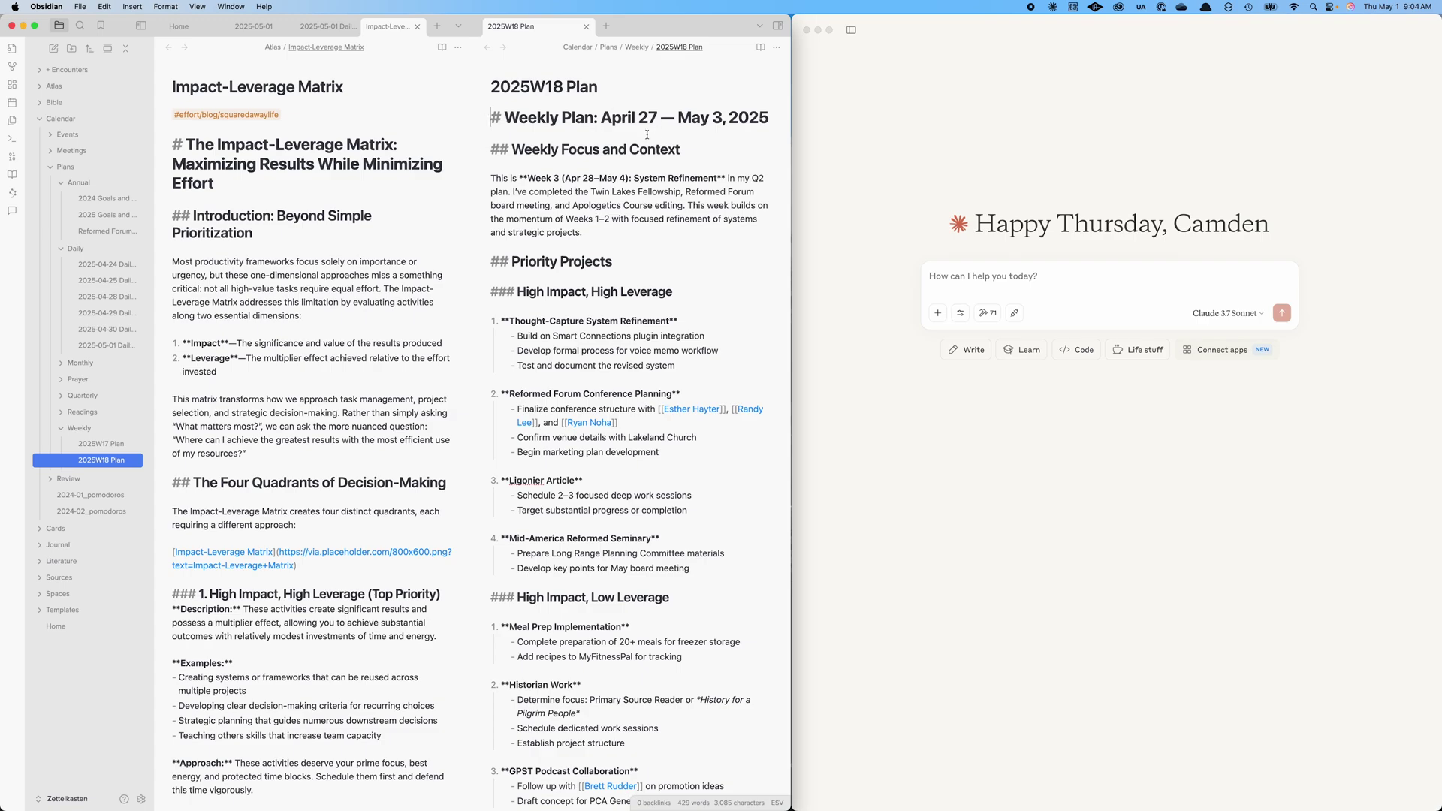
# Step: Read through the 2025W18 Plan weekly note, then close its tab
pyautogui.scroll(-3, 590, 197)
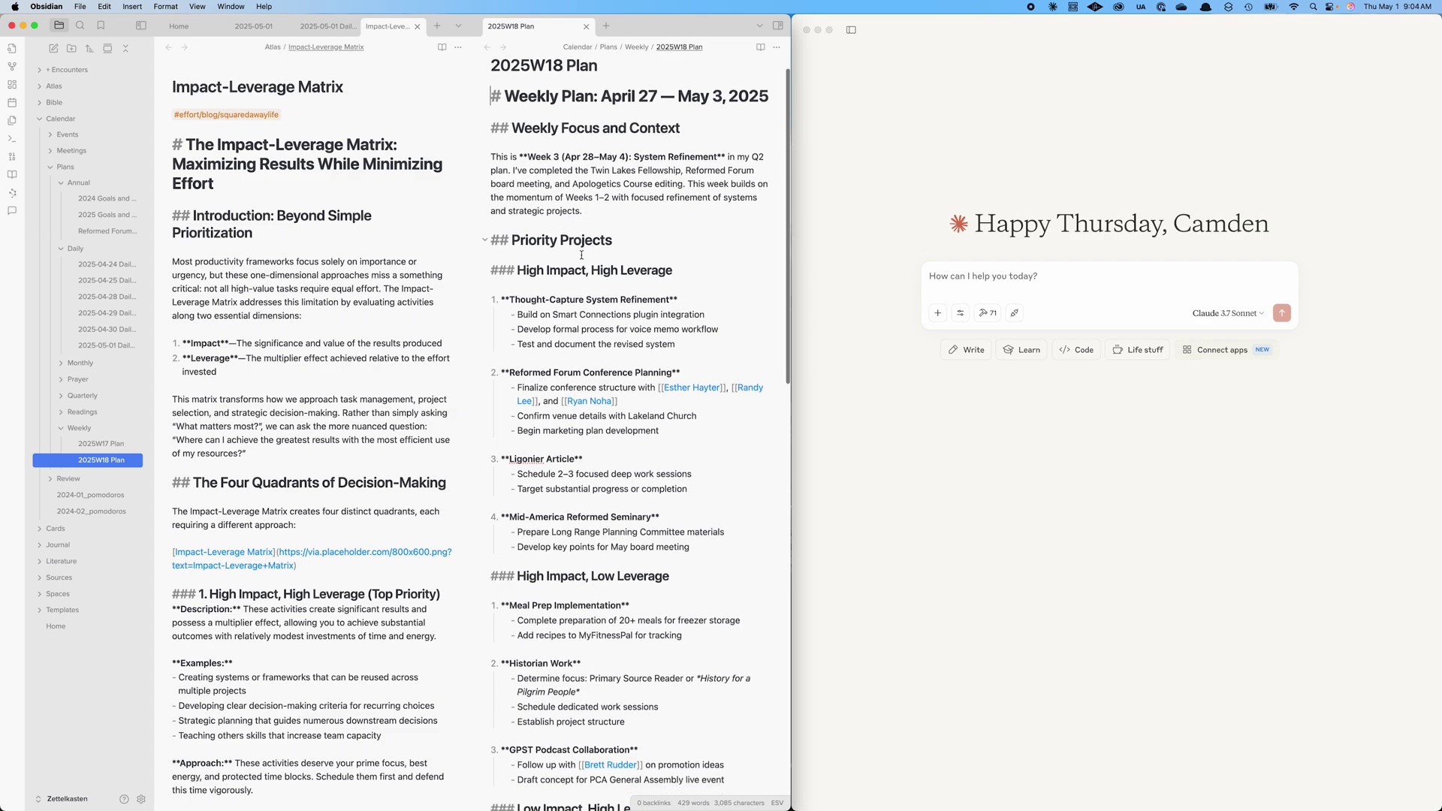
pyautogui.scroll(-15, 580, 256)
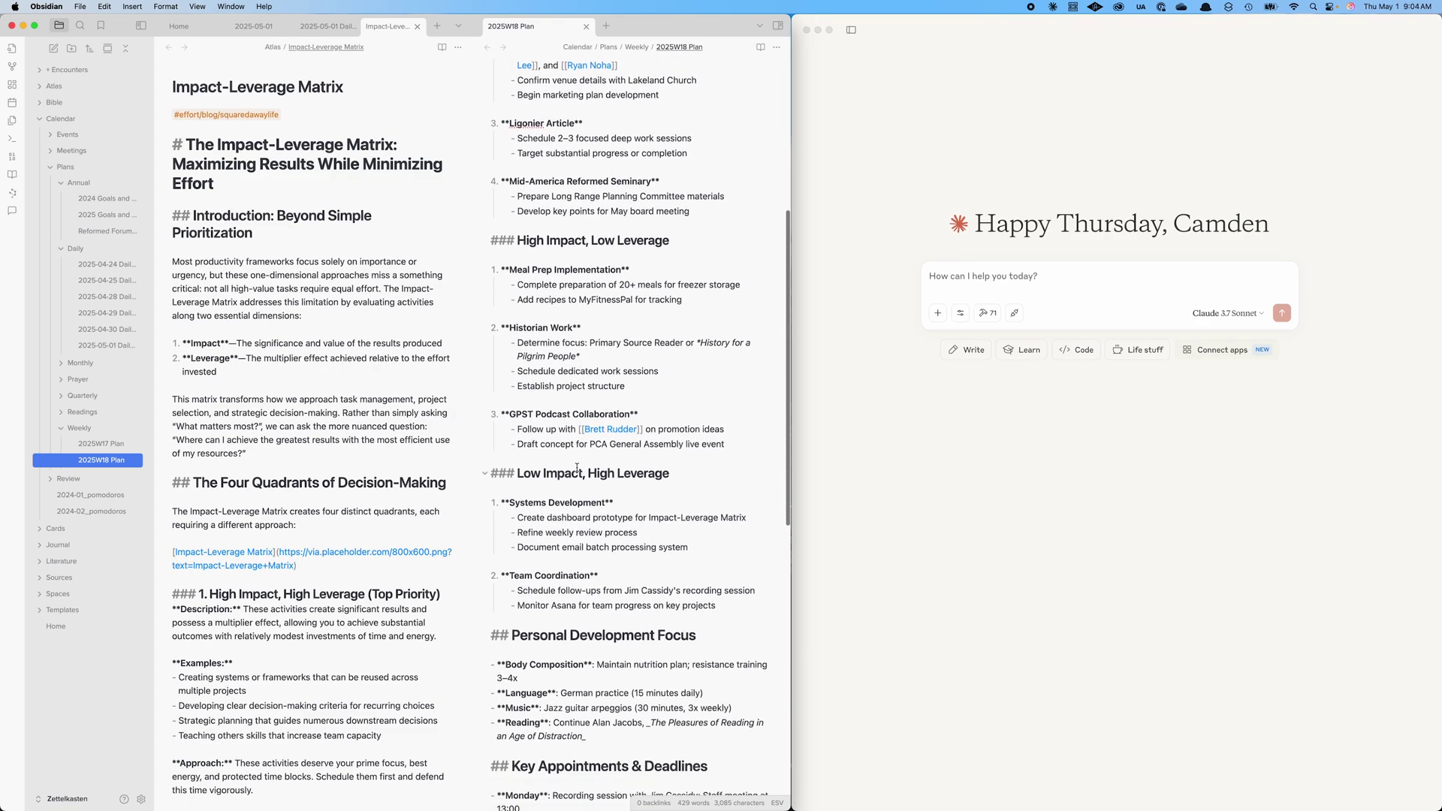
pyautogui.scroll(-11, 577, 467)
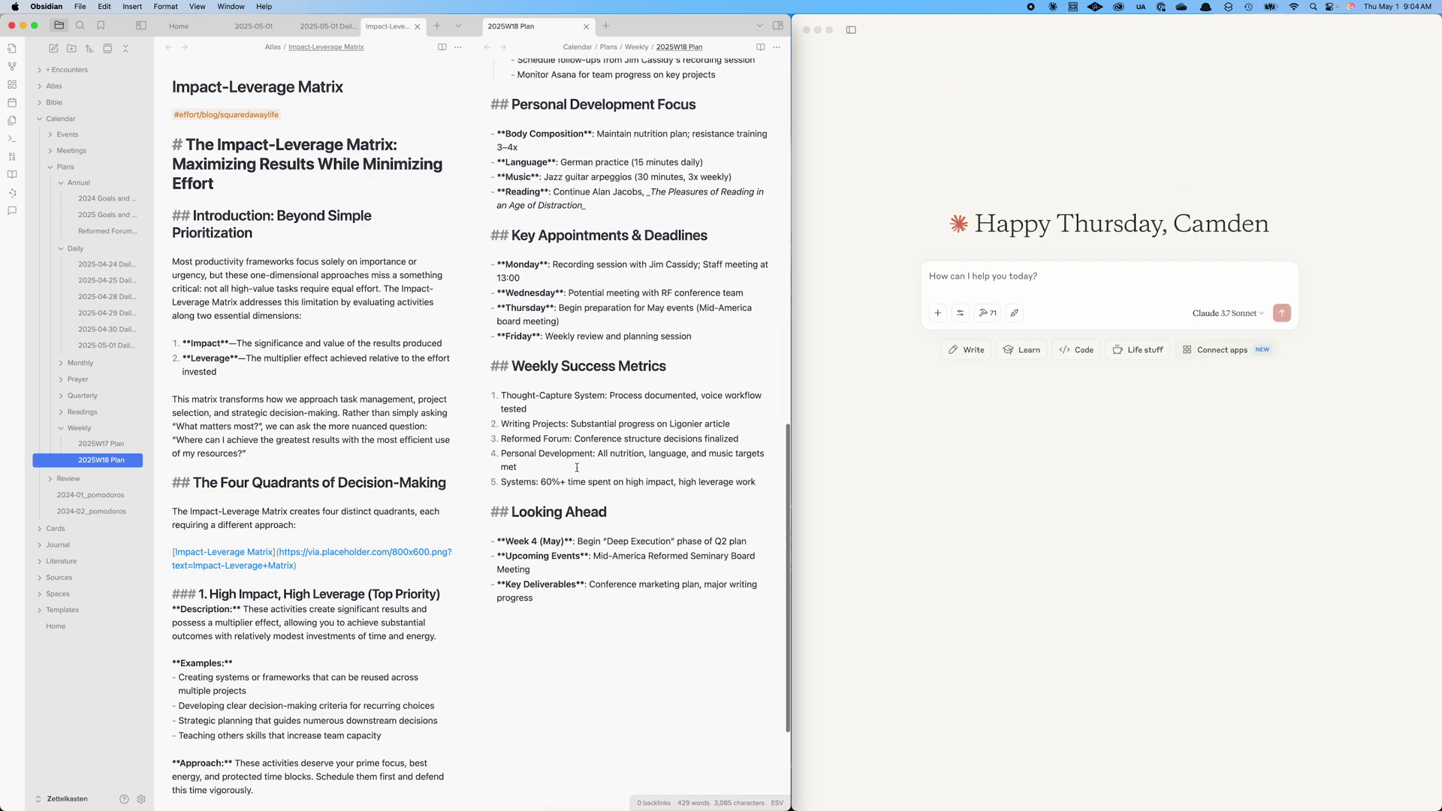
pyautogui.scroll(18, 593, 397)
pyautogui.scroll(-17, 545, 428)
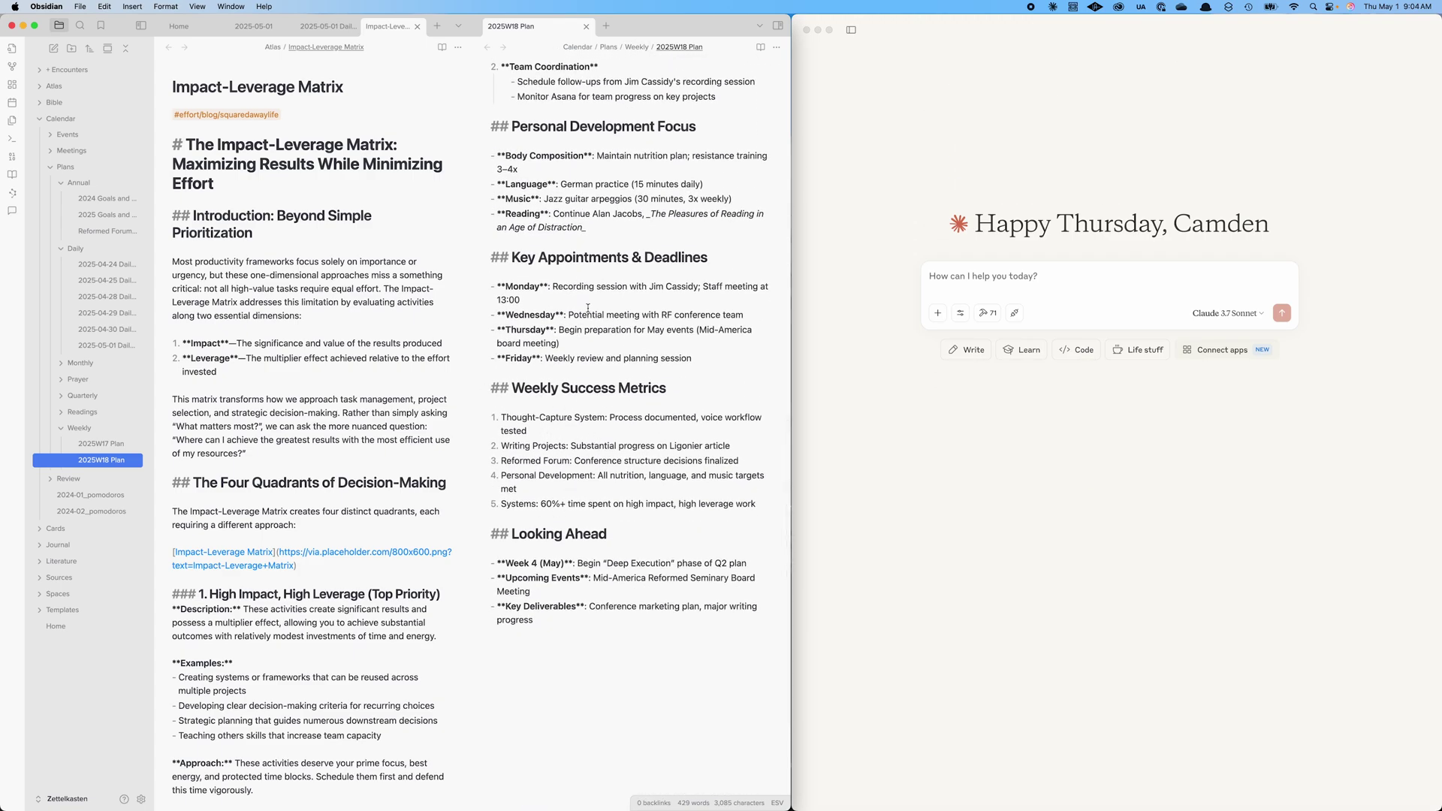
pyautogui.click(587, 26)
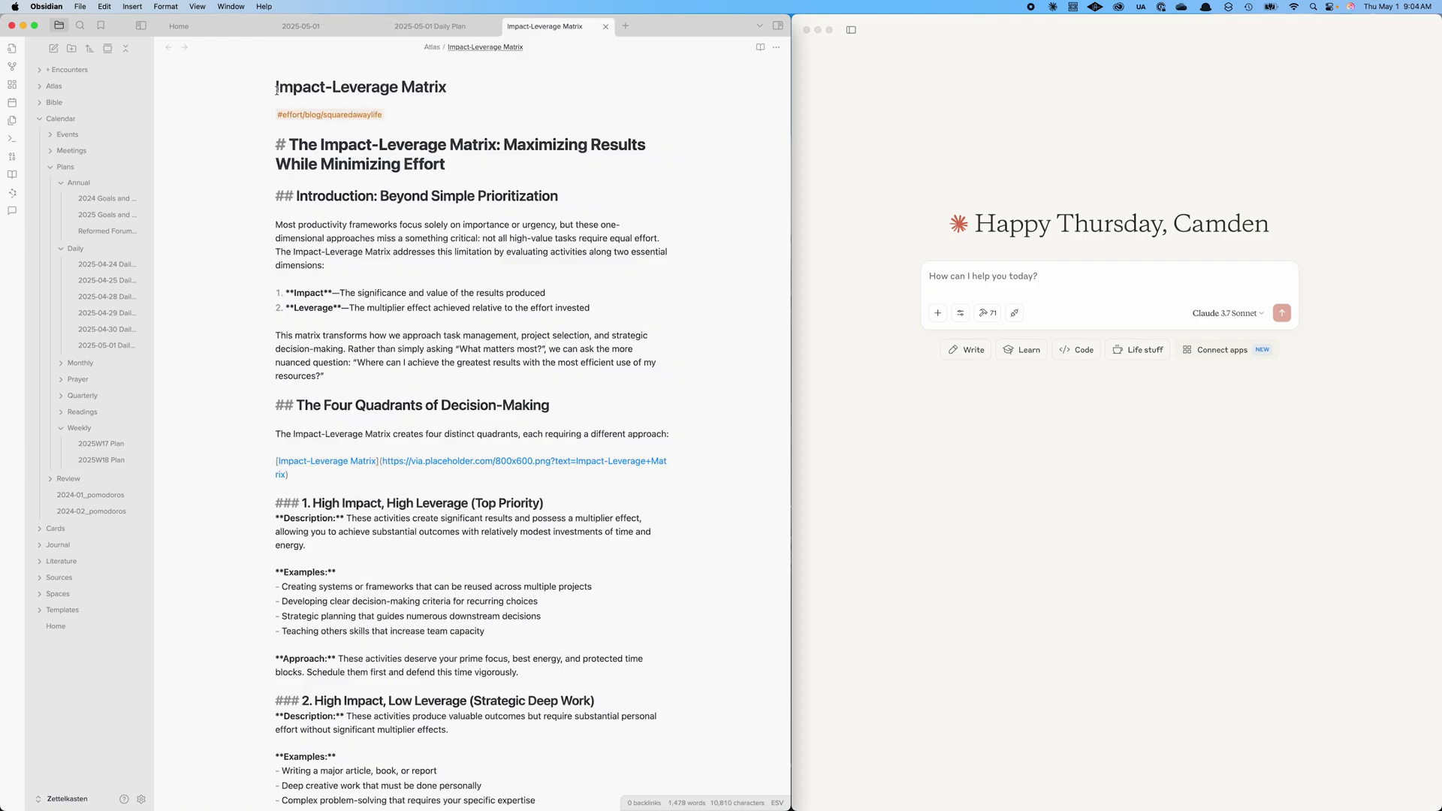
# Step: Collapse the Calendar folder, hiding Events, Meetings, Plans and Review
pyautogui.click(40, 120)
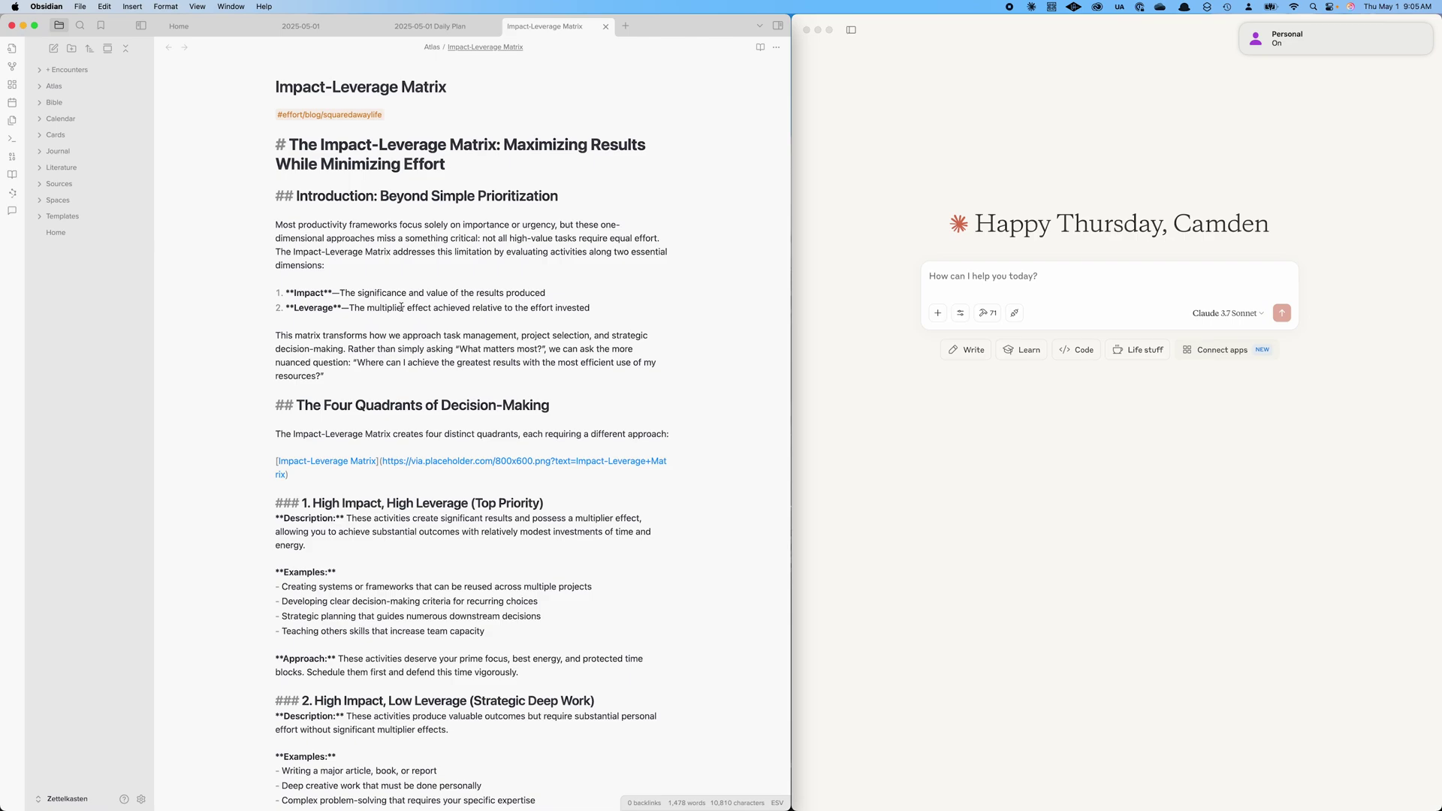
pyautogui.scroll(-5, 341, 559)
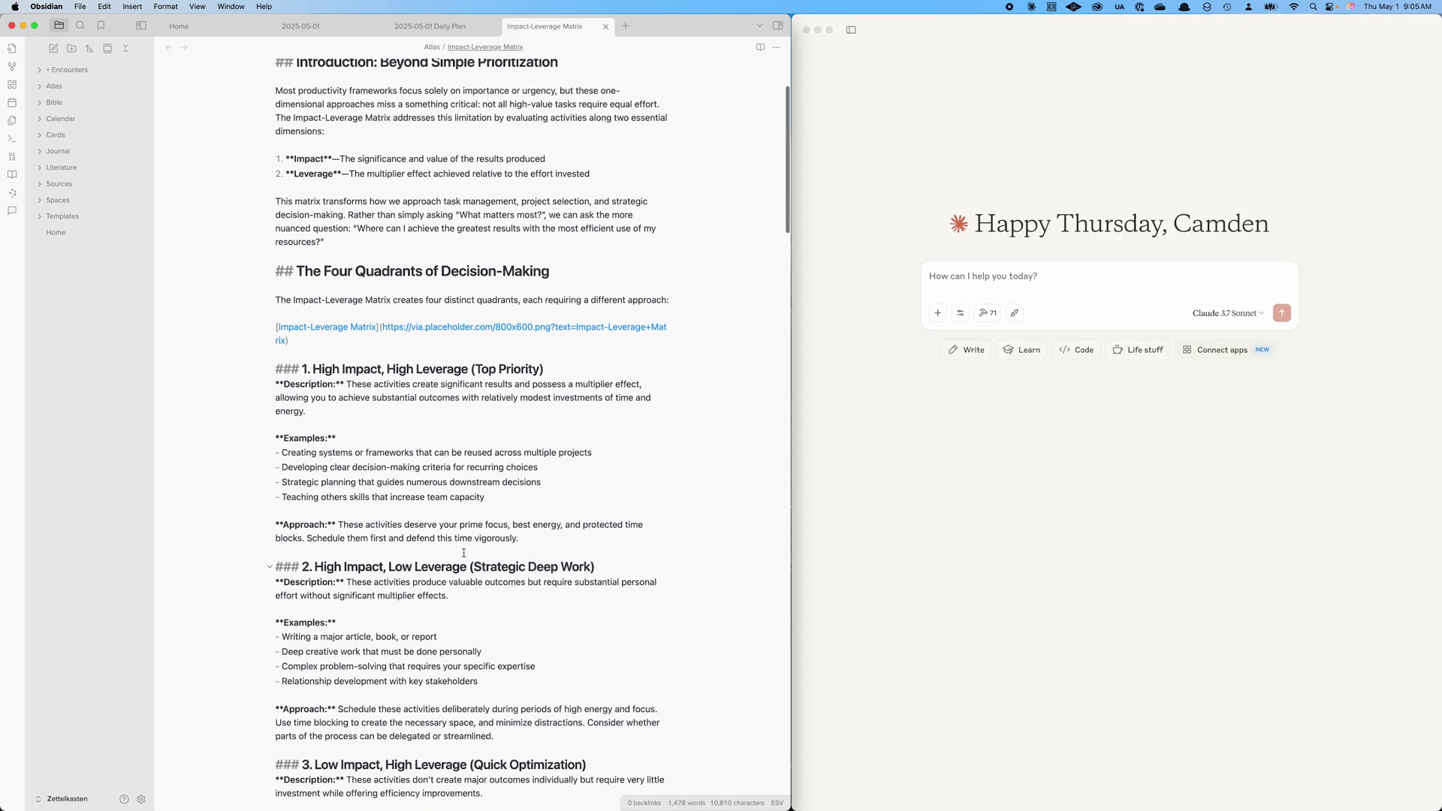
# Step: Review the Impact-Leverage Matrix's four quadrants, then focus Claude's message box
pyautogui.scroll(-3, 353, 457)
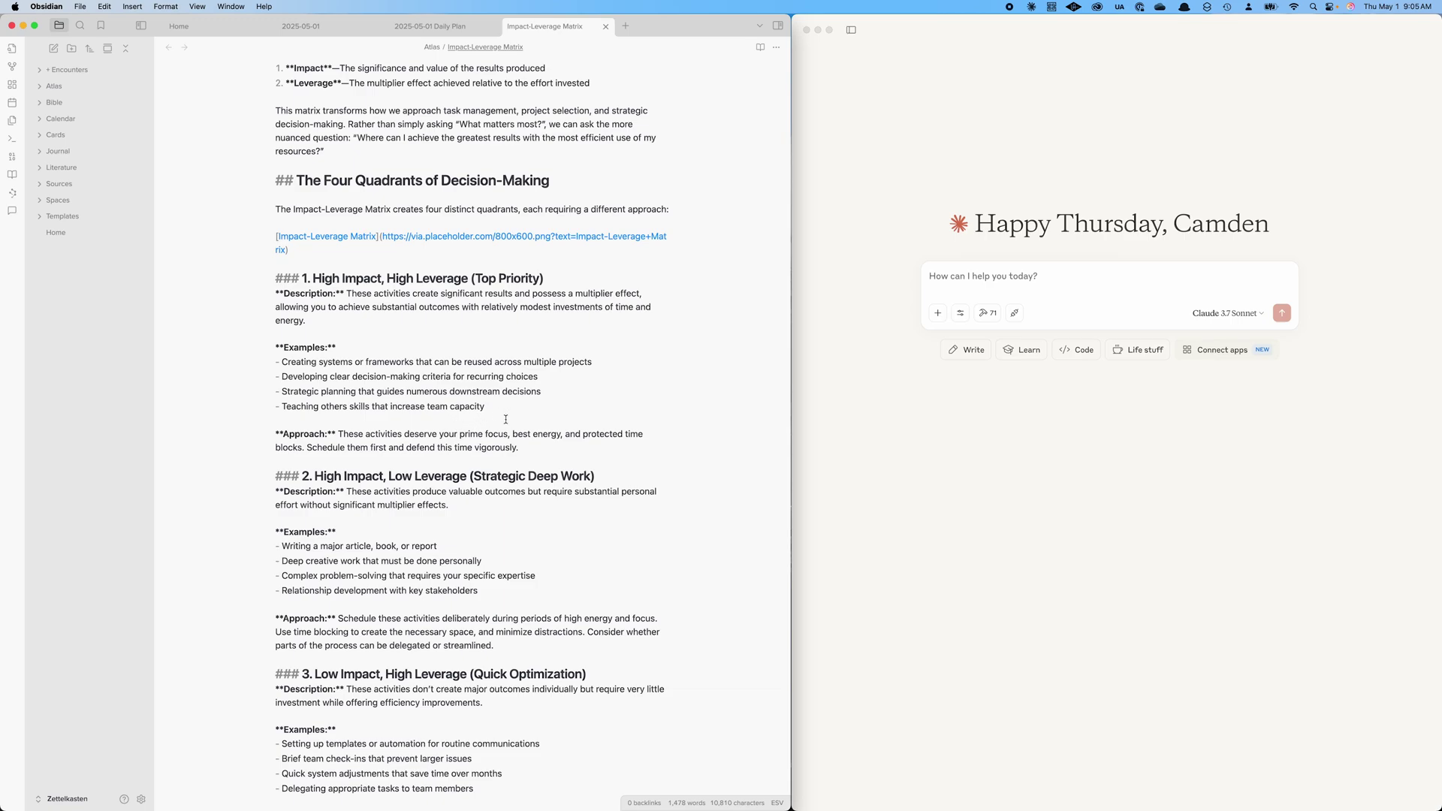
pyautogui.scroll(-5, 475, 431)
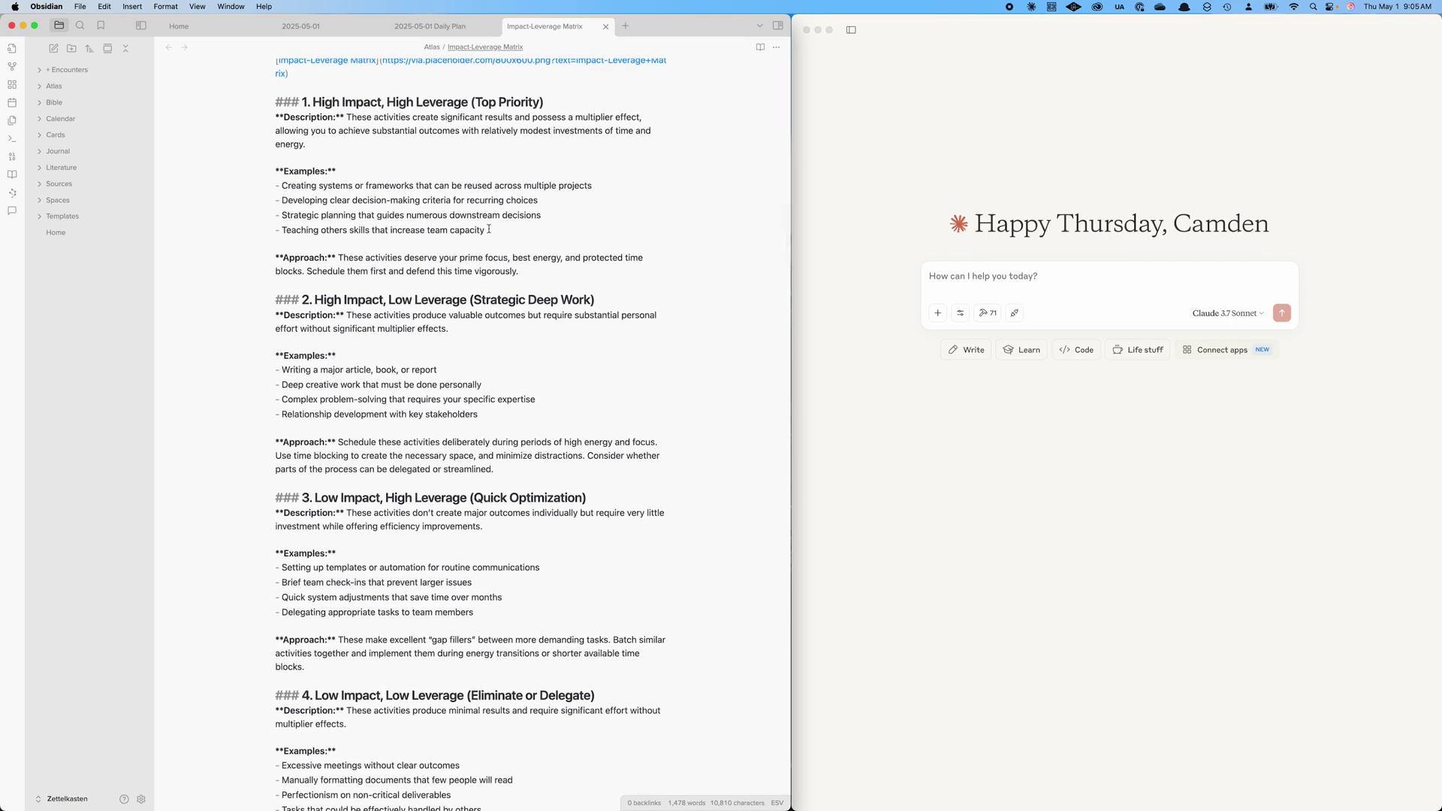
pyautogui.scroll(-1, 376, 325)
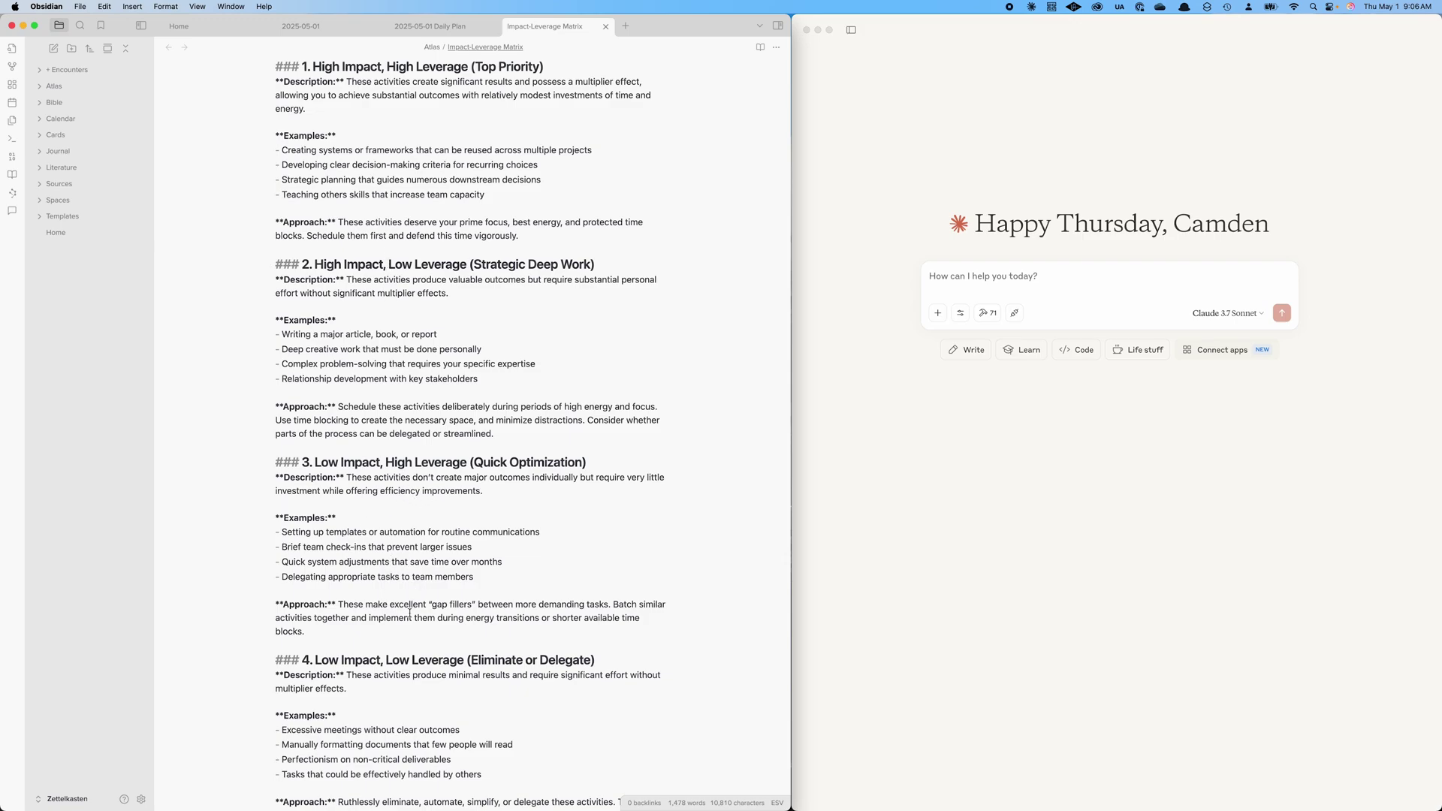
pyautogui.scroll(-3, 409, 614)
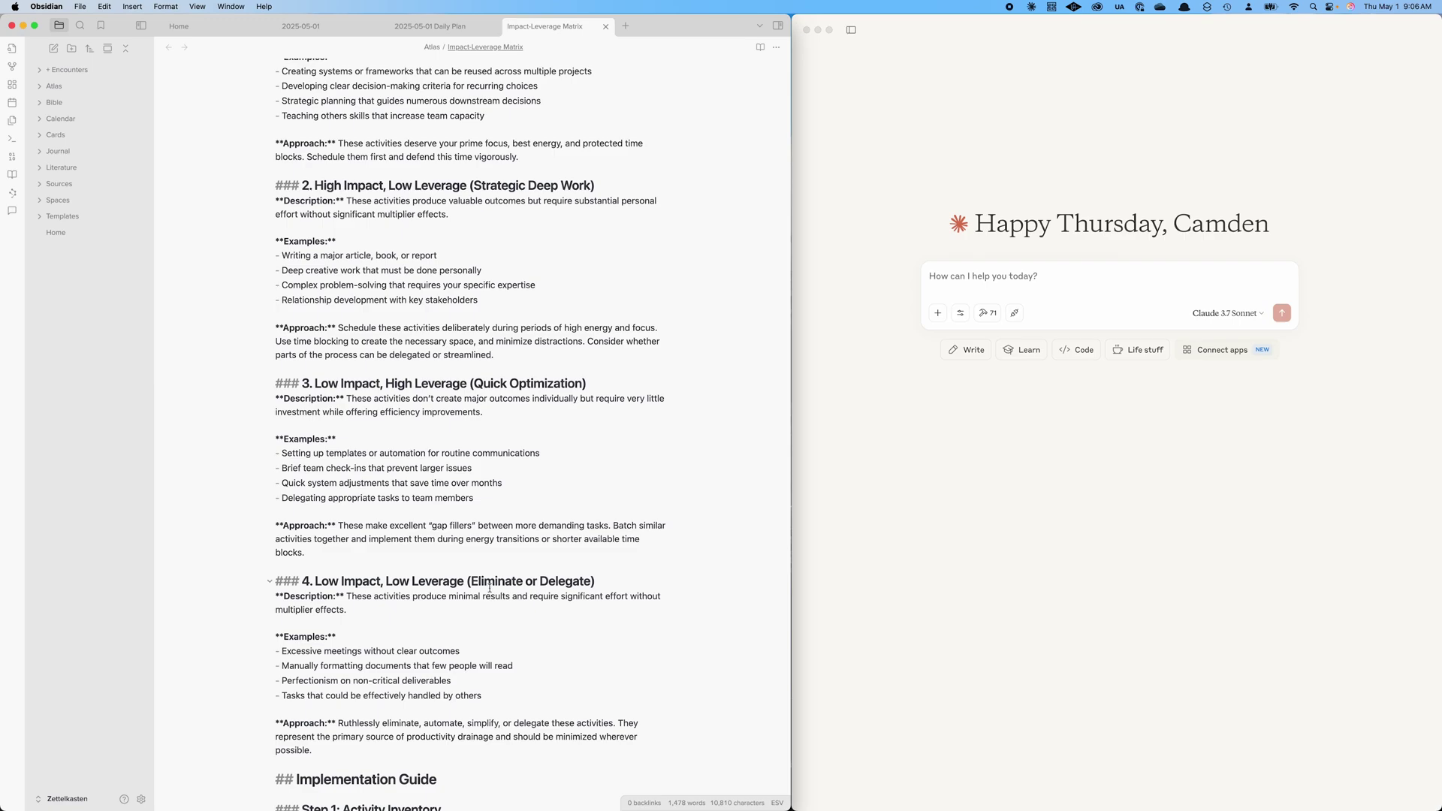
pyautogui.scroll(1, 546, 579)
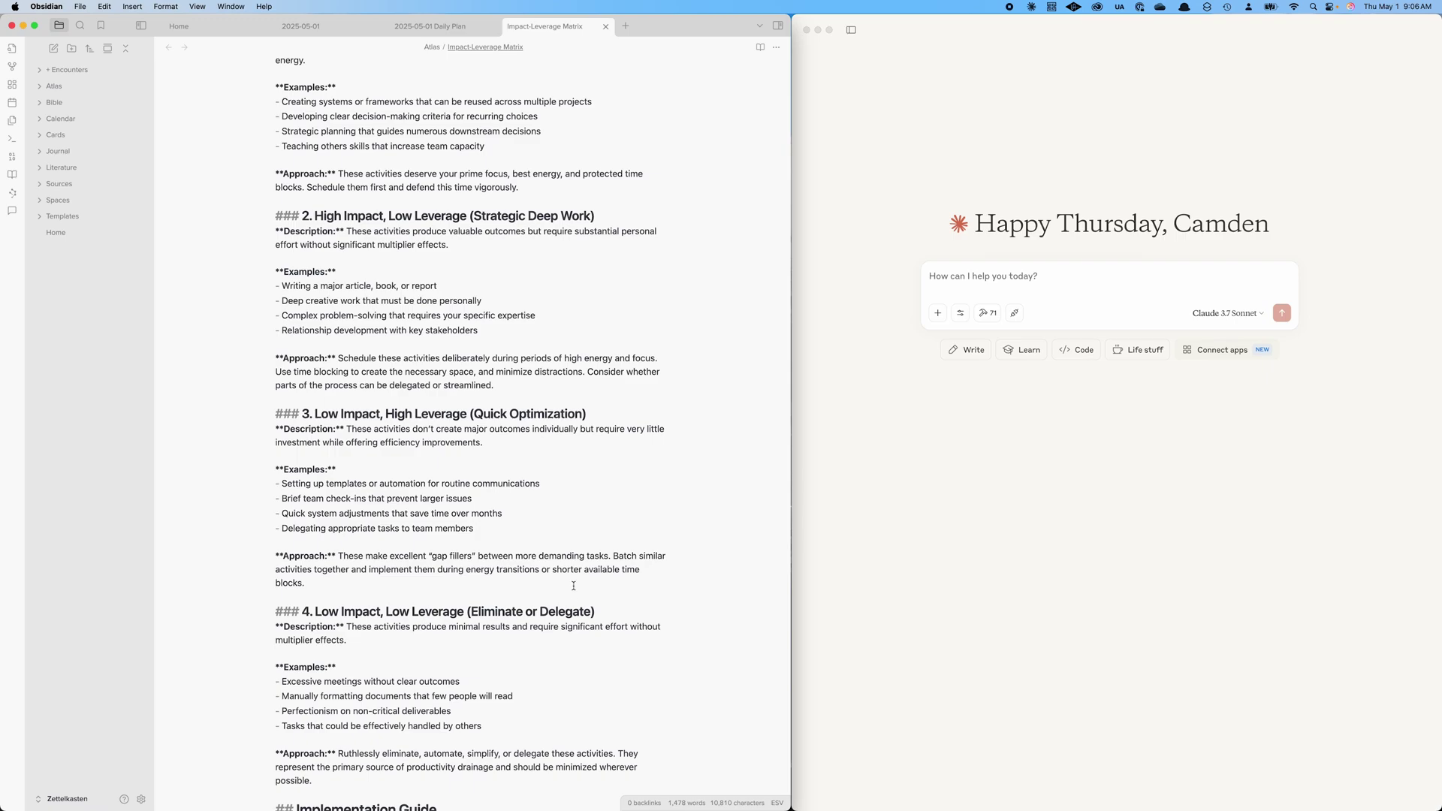
pyautogui.scroll(1, 573, 586)
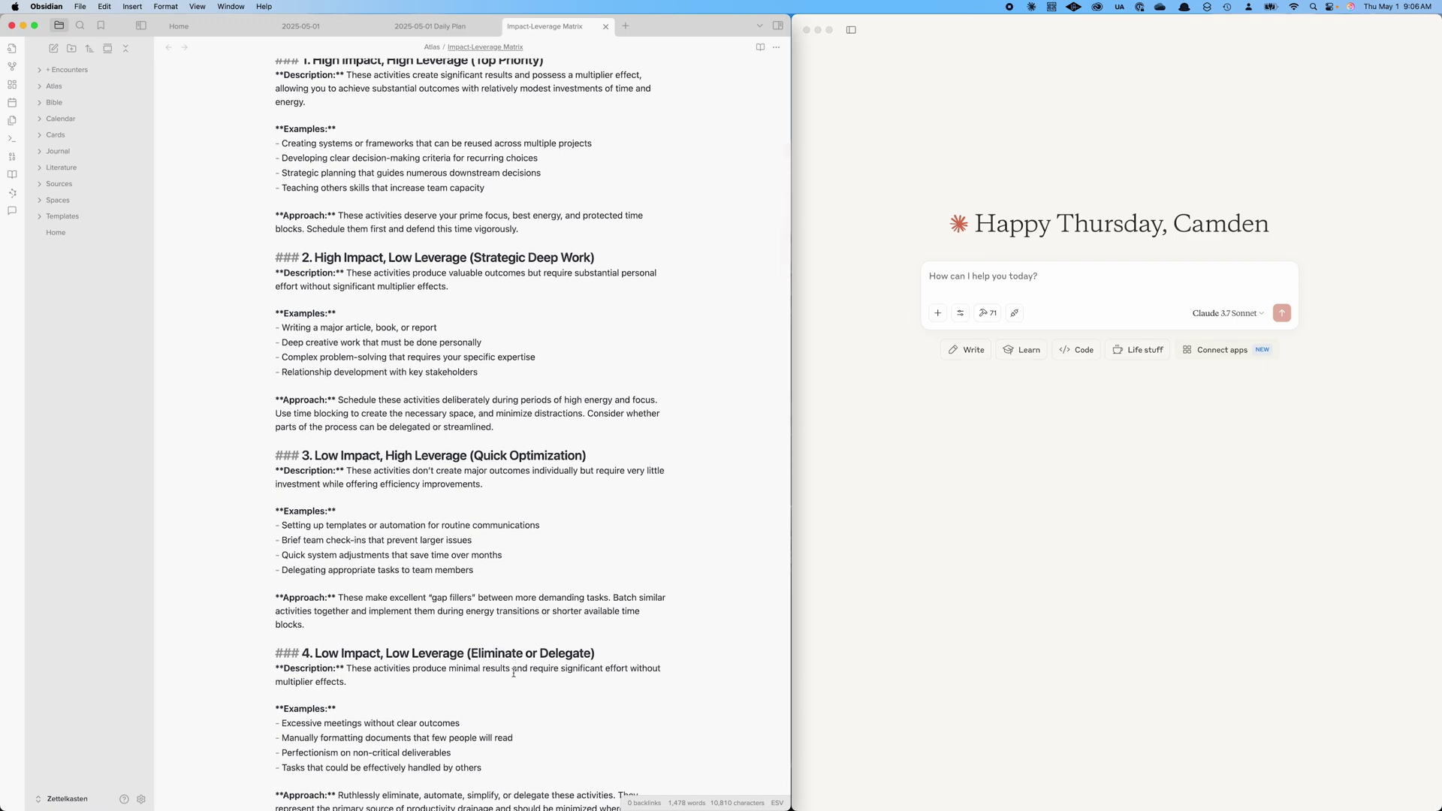
pyautogui.scroll(3, 514, 673)
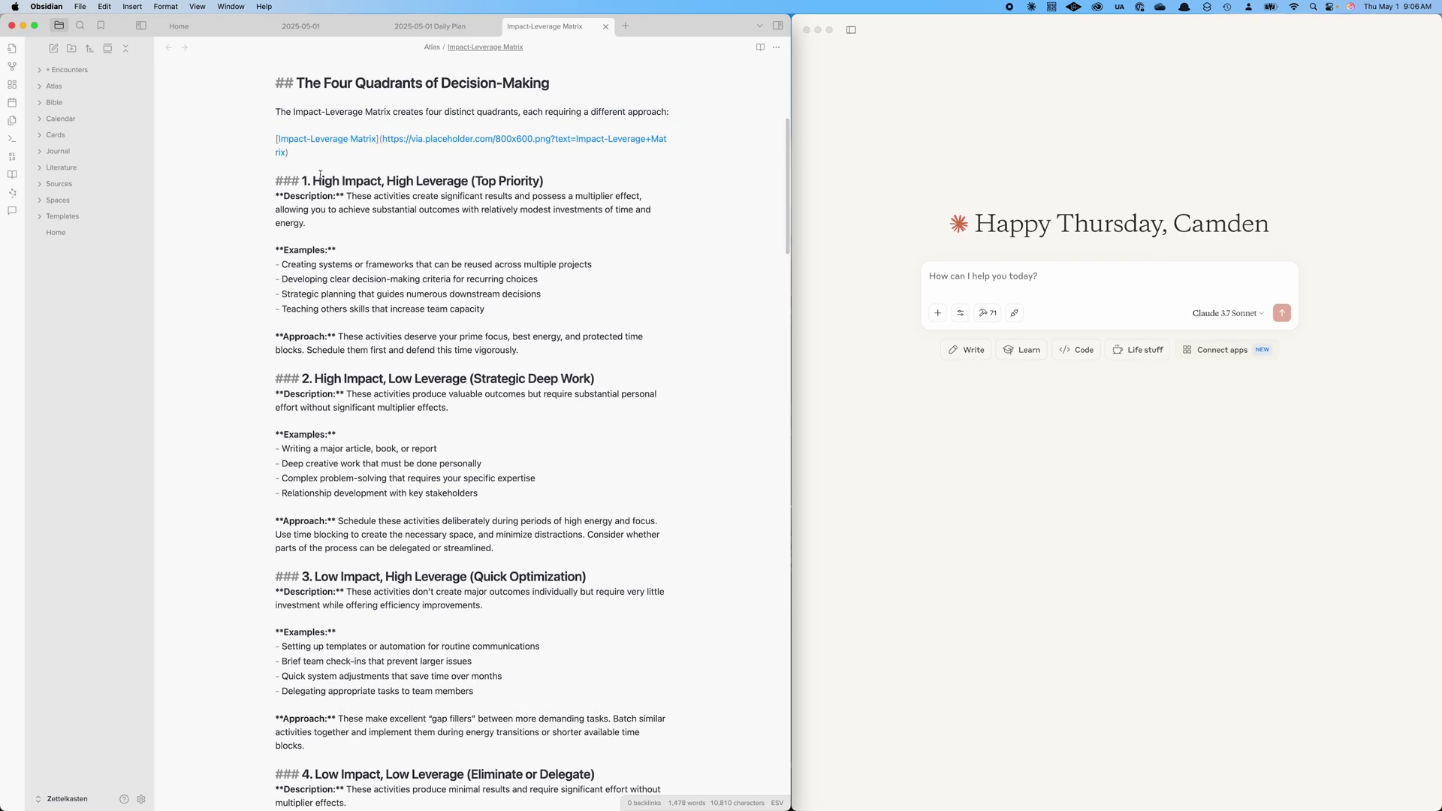
pyautogui.scroll(-1, 420, 195)
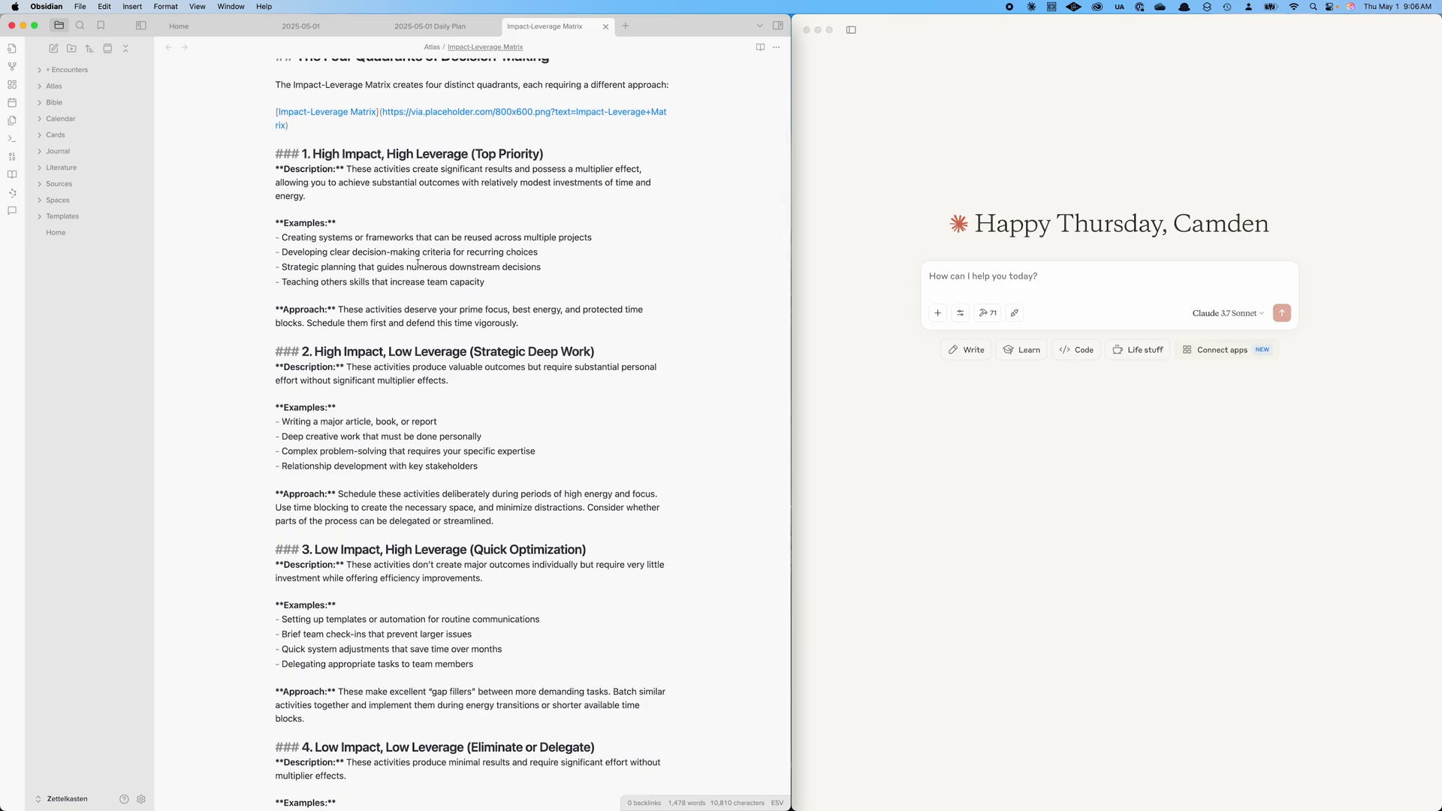
pyautogui.scroll(-4, 417, 263)
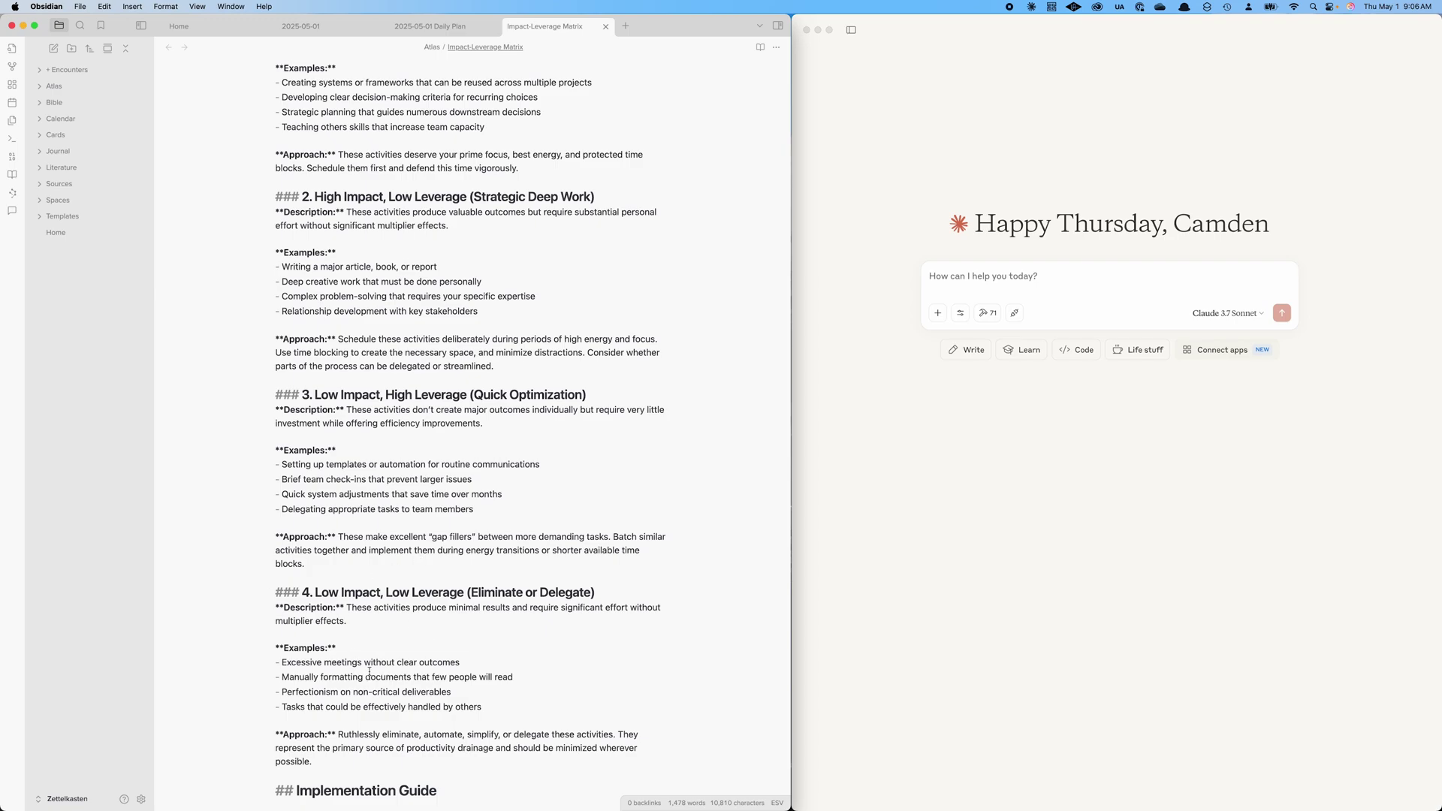
pyautogui.scroll(13, 402, 577)
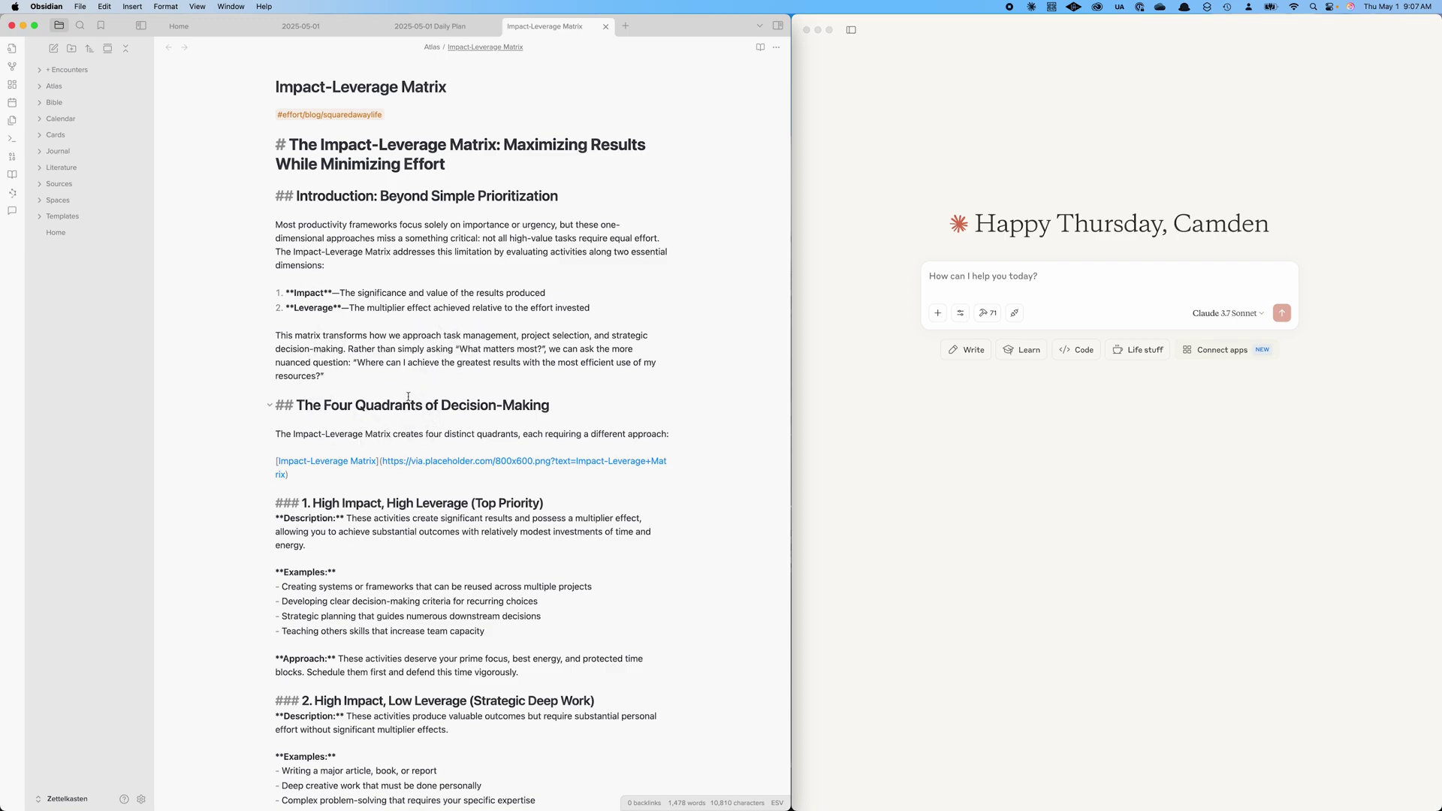
pyautogui.click(1011, 279)
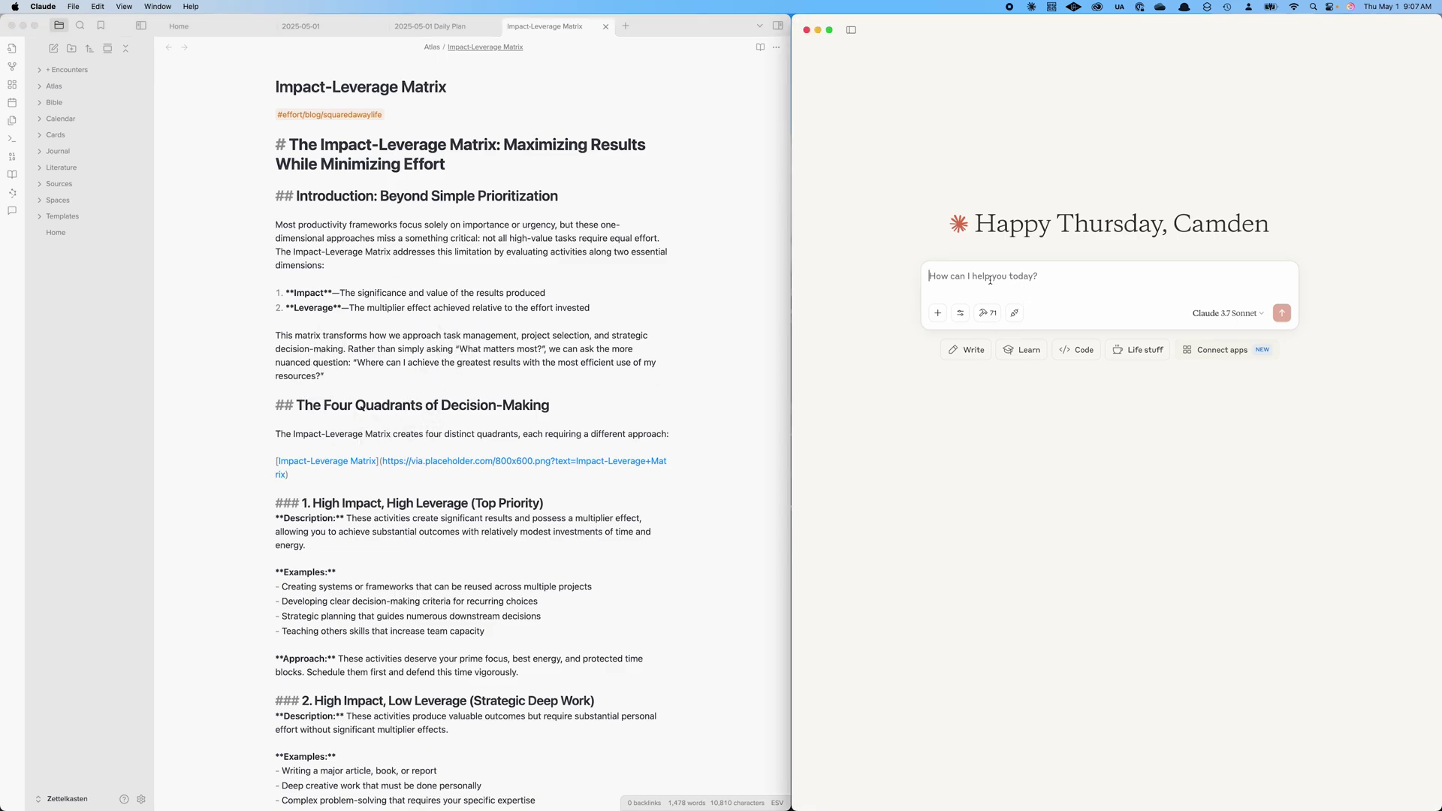
# Step: Write a request for today's daily plan using annual-to-daily Obsidian plans, Asana tasks and calendar
pyautogui.write('Please hel')
pyautogui.write('p me devise a daily plan for today. Look through my notes in Obsidian, particularly my Journal and my multiscale plans that cascade')
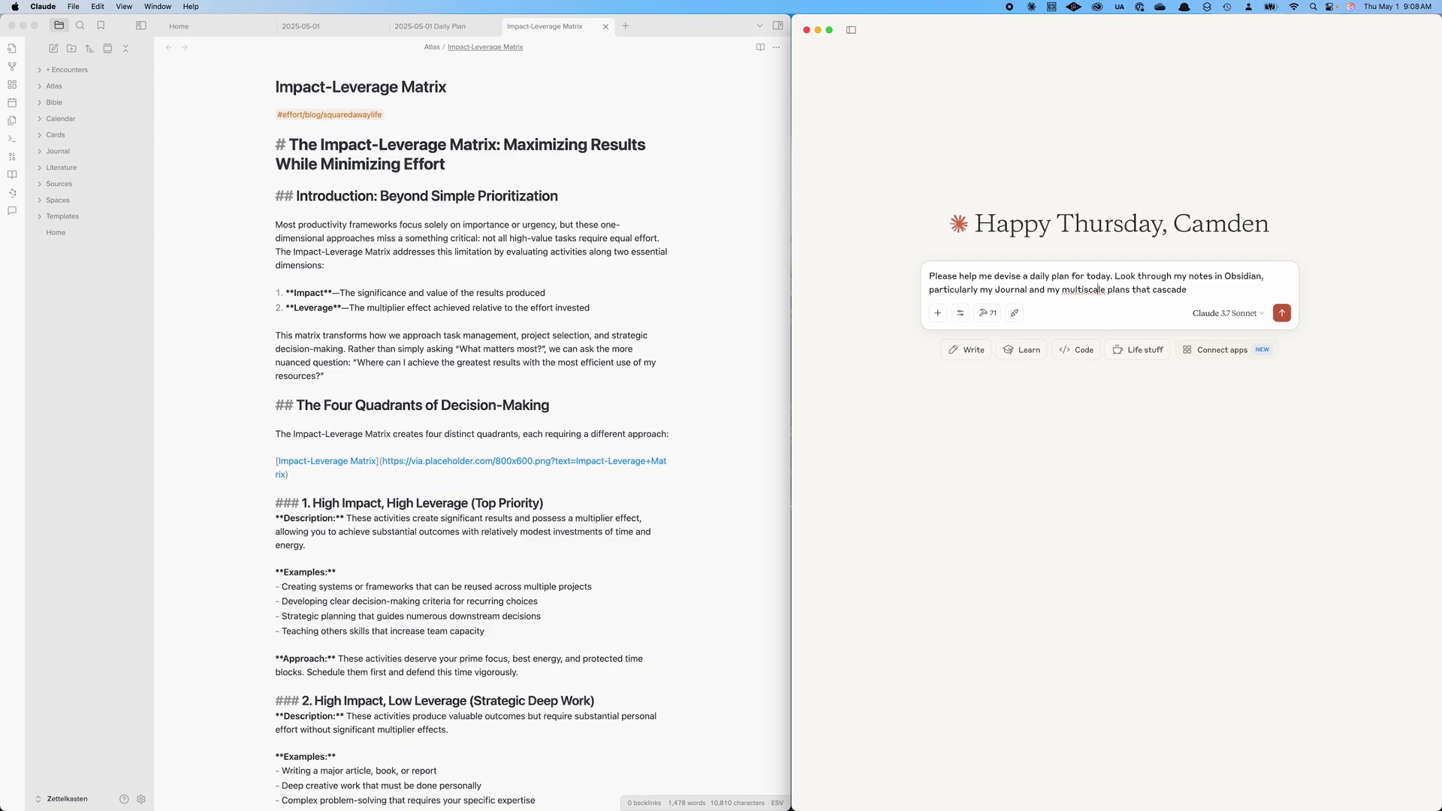
pyautogui.write('-')
pyautogui.press('super+Right')
pyautogui.write('from Annual plans to quarterly to m')
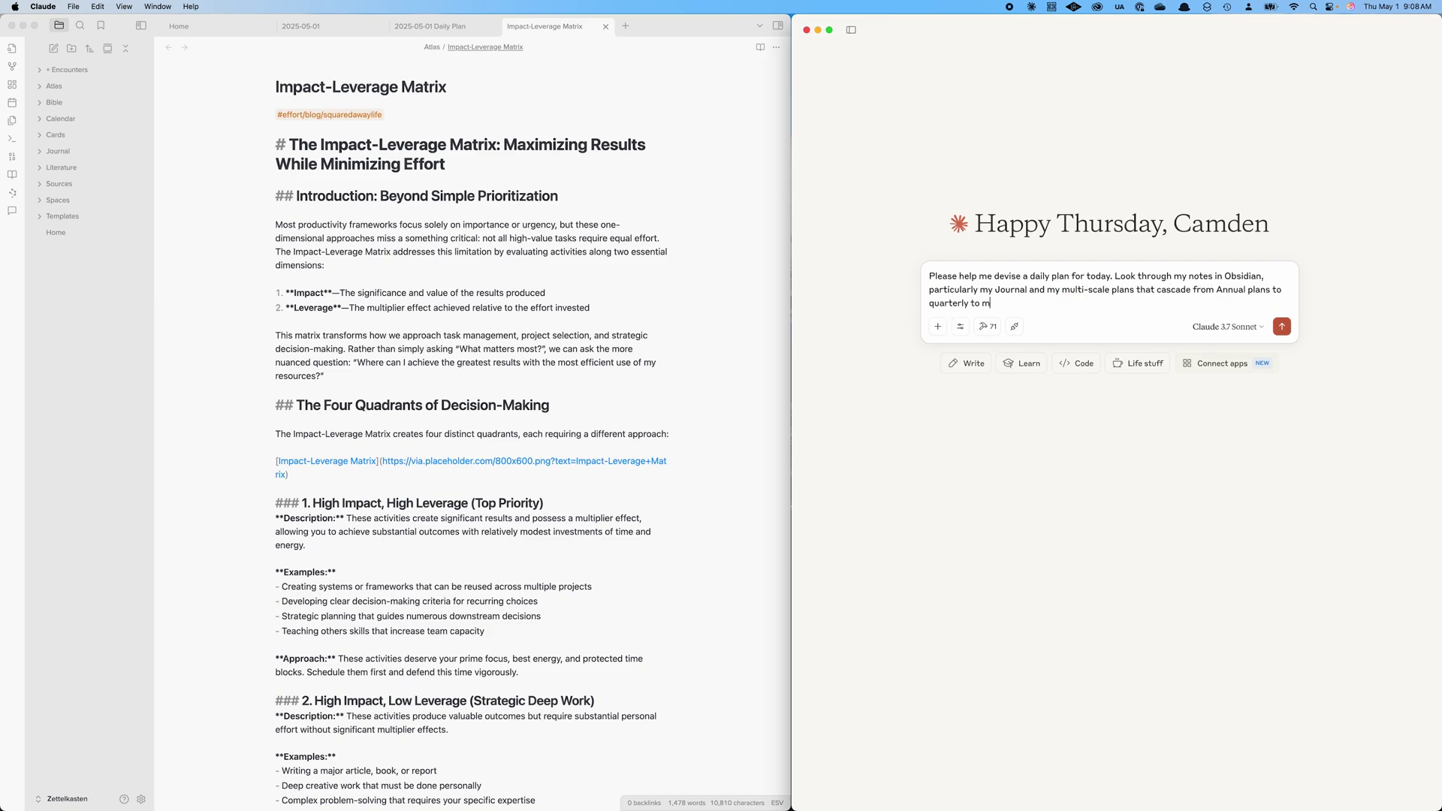
pyautogui.write('onthly to weekly and down to daily plans. They become inc')
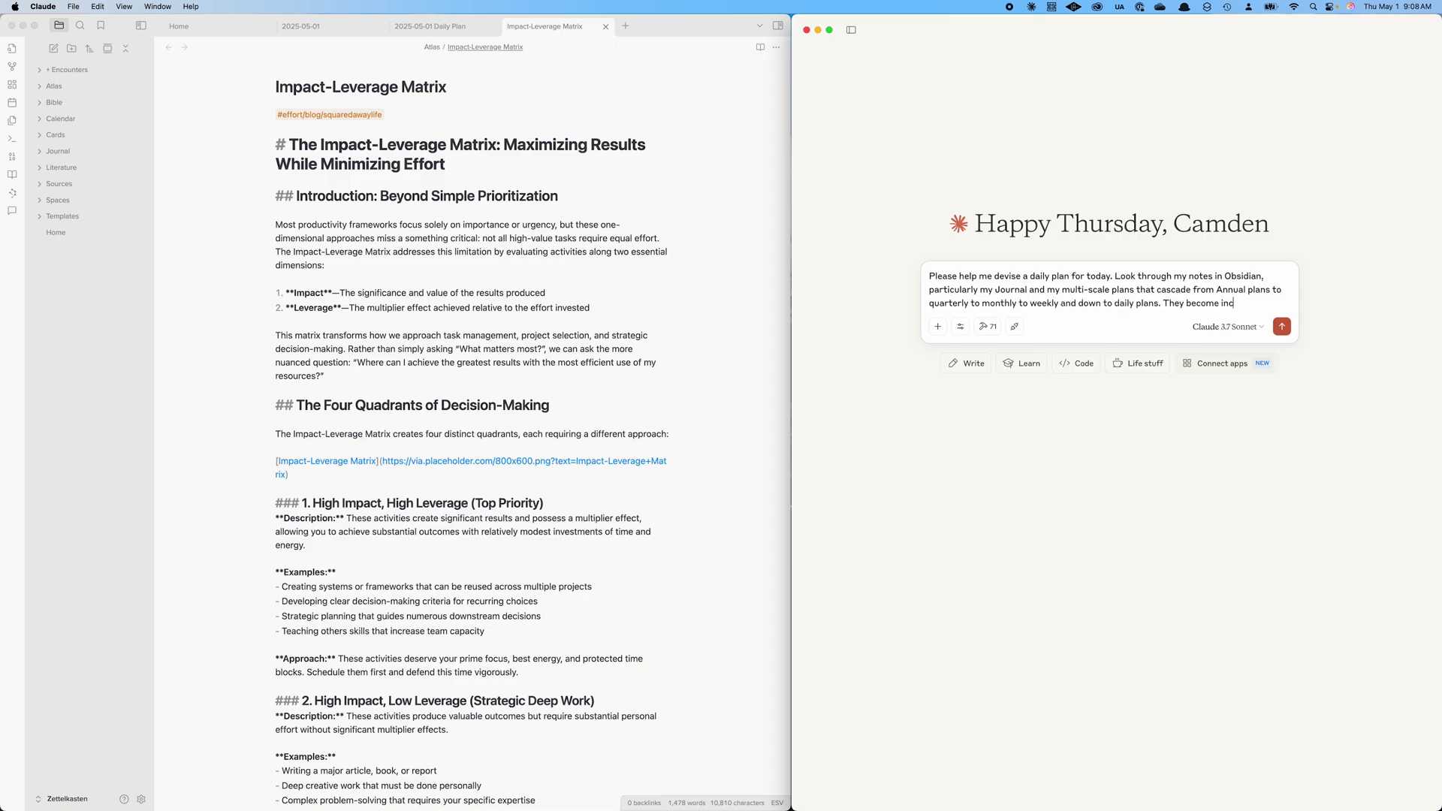
pyautogui.write('reasingly granular and')
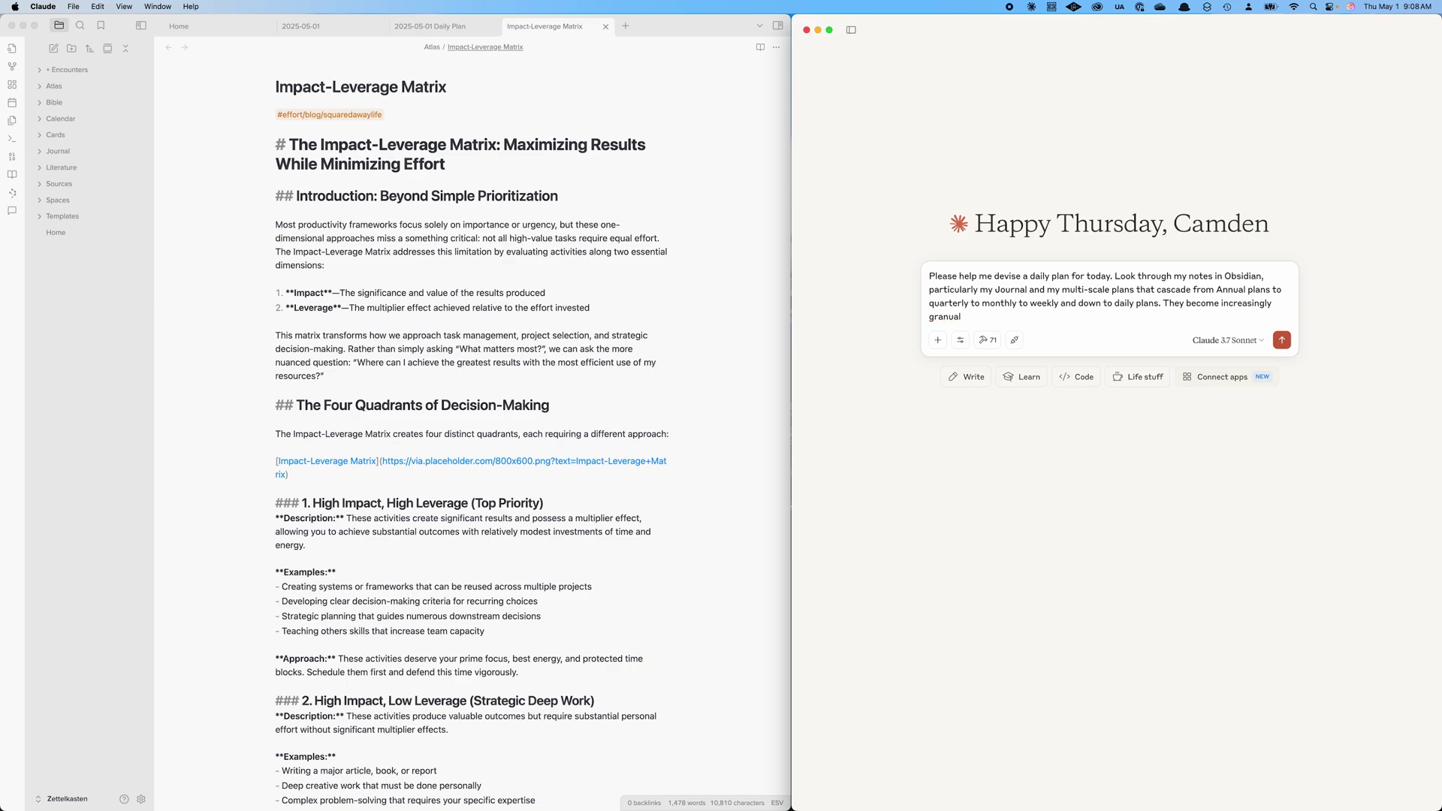
pyautogui.write(' specific as they move toward the daily plans.')
pyautogui.hotkey('shift', 'Return')
pyautogui.hotkey('shift', 'Return')
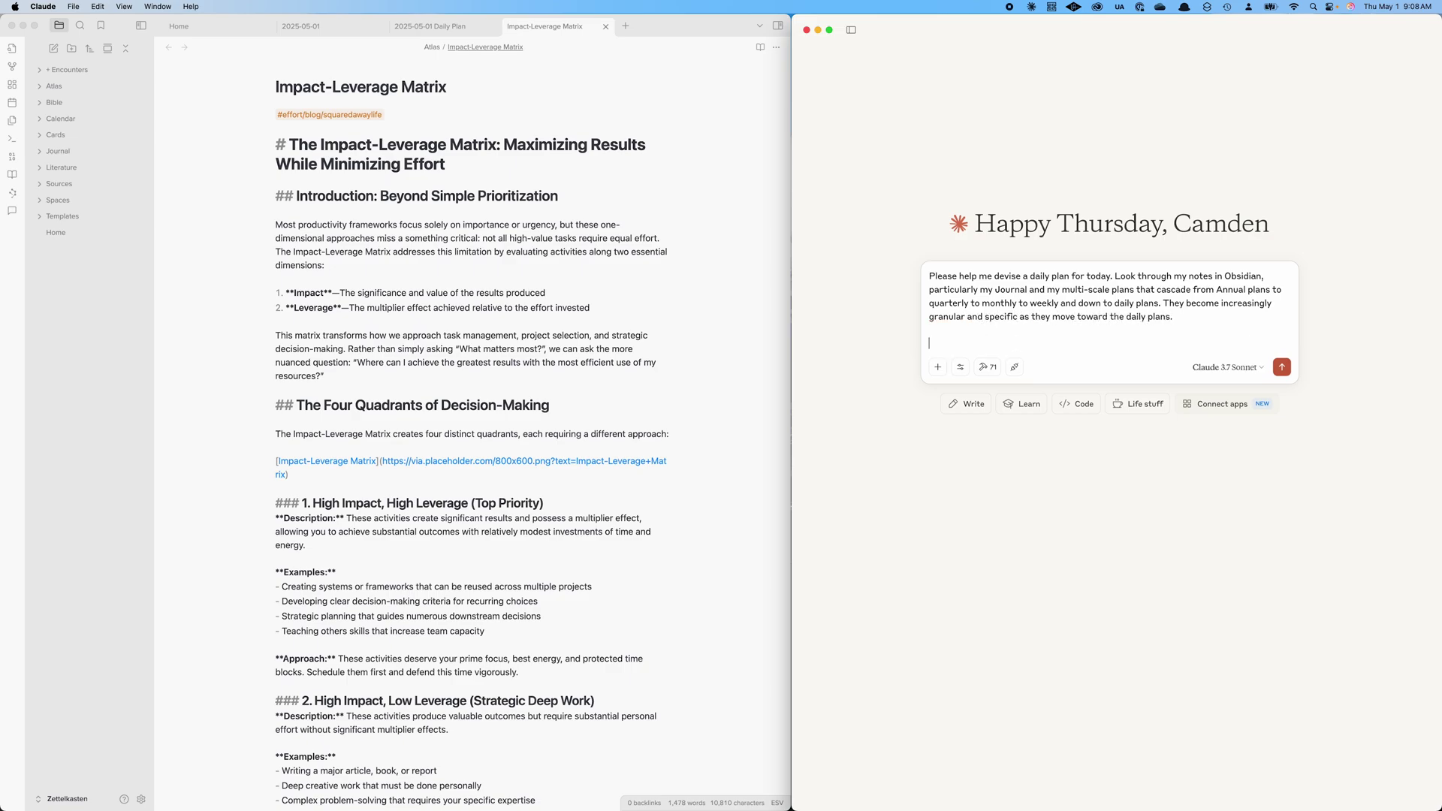
pyautogui.write('Consider also all the tasks I have scheduled and assigned to me in A')
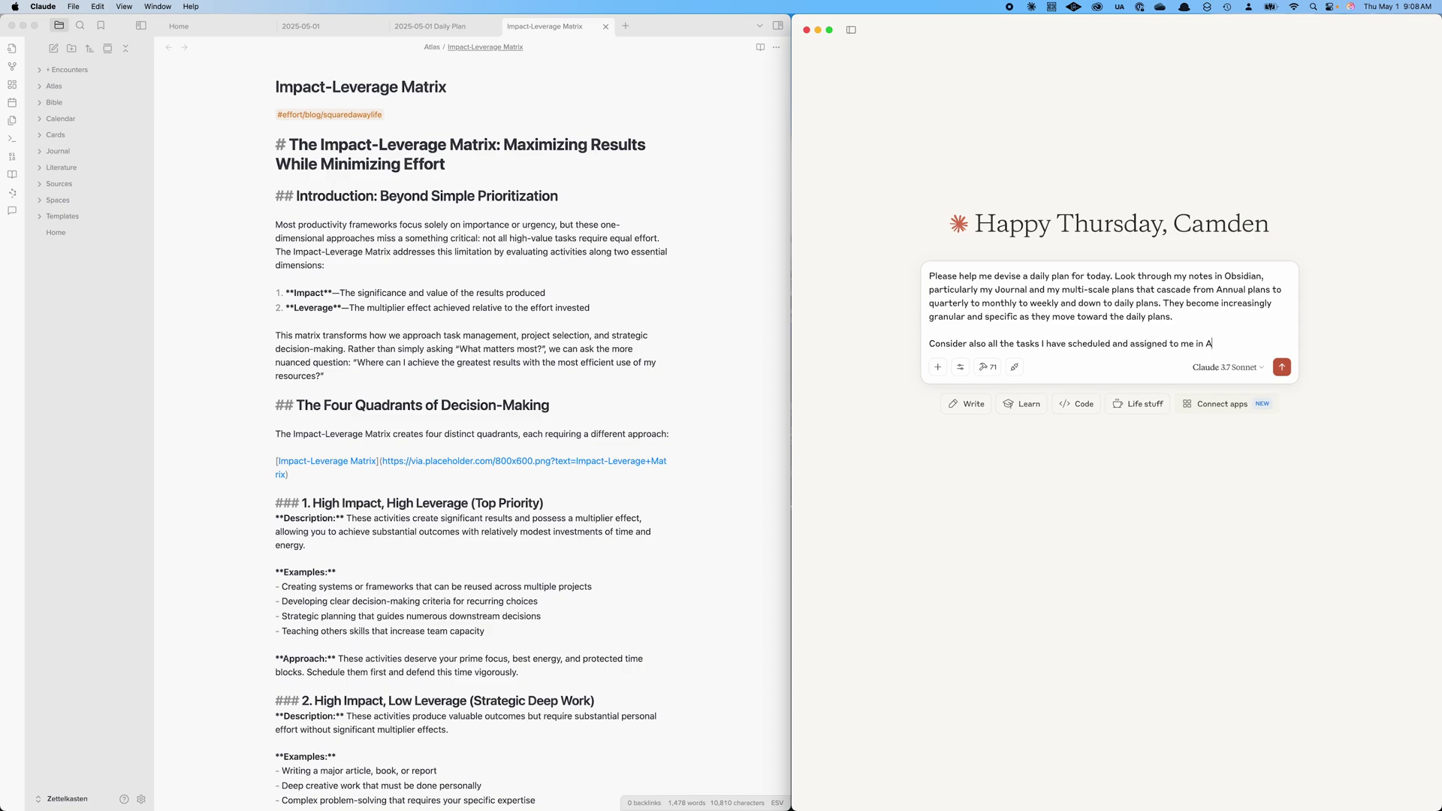
pyautogui.write('sana and whatever is on my ')
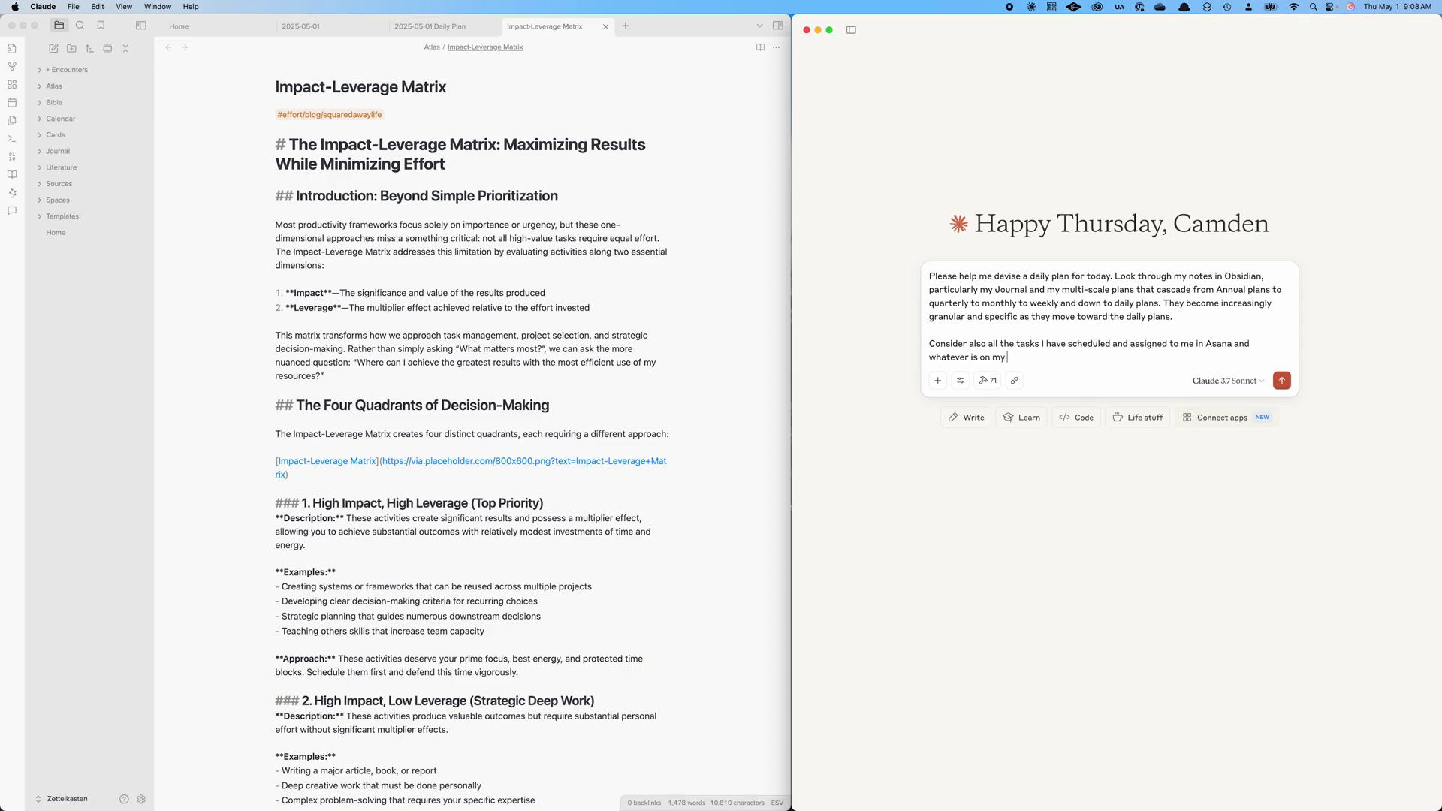
pyautogui.write('calendar. Devise a "plan of attack" for my day today. ')
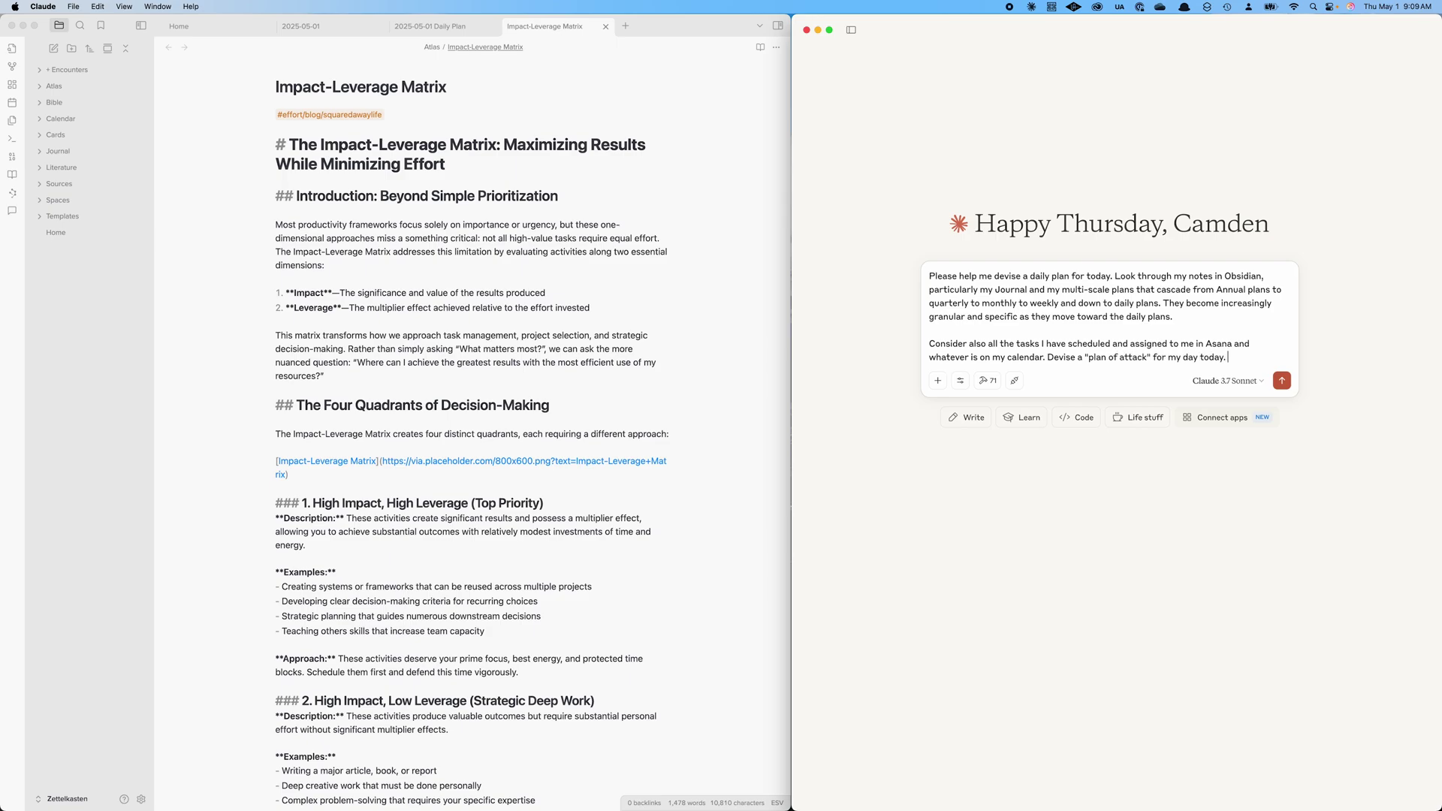
pyautogui.write('Use my "Impac')
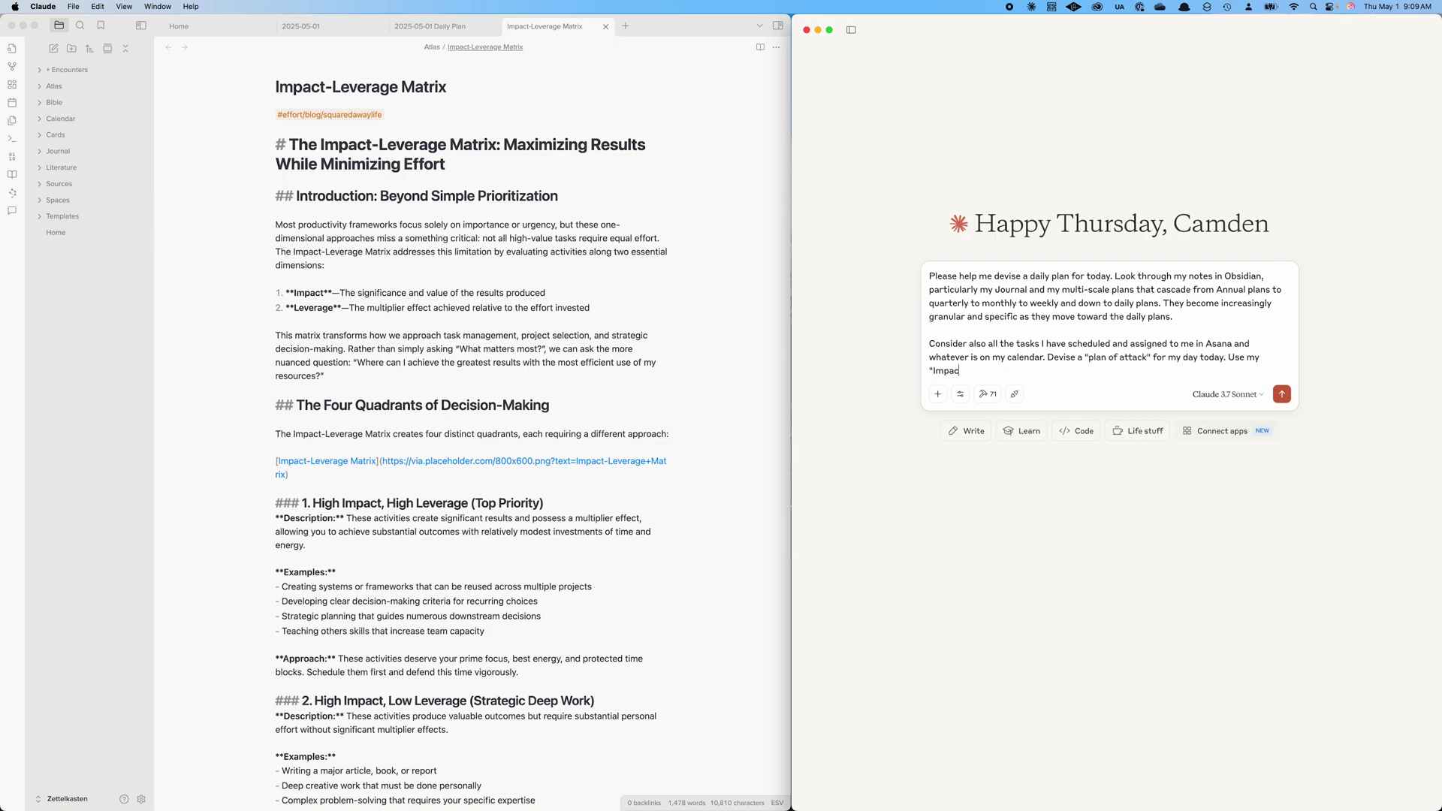
pyautogui.write('t-Leverage Matrix" in my notes to hel')
pyautogui.write('p guide you in prioritizing t')
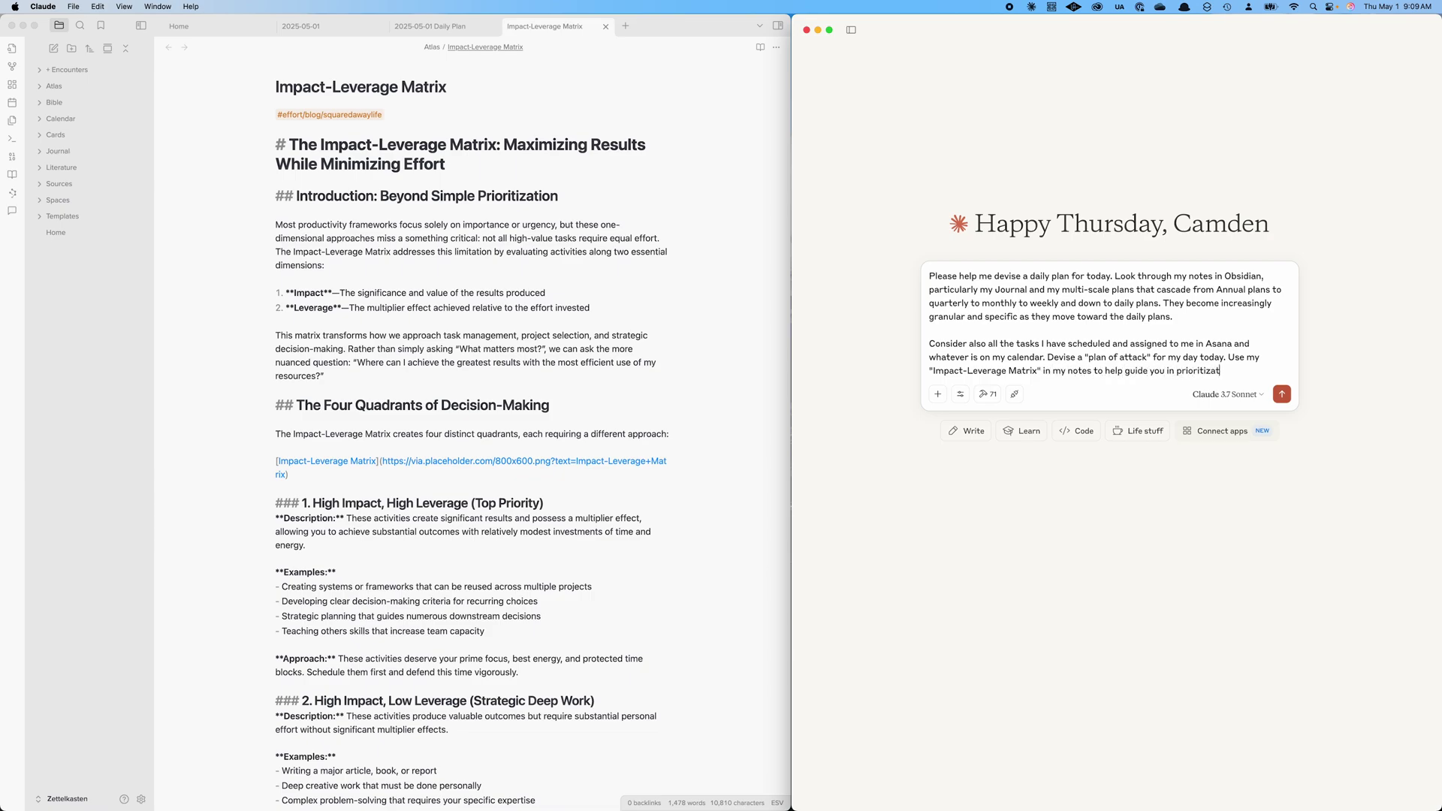
pyautogui.write('he items I should work on and when.')
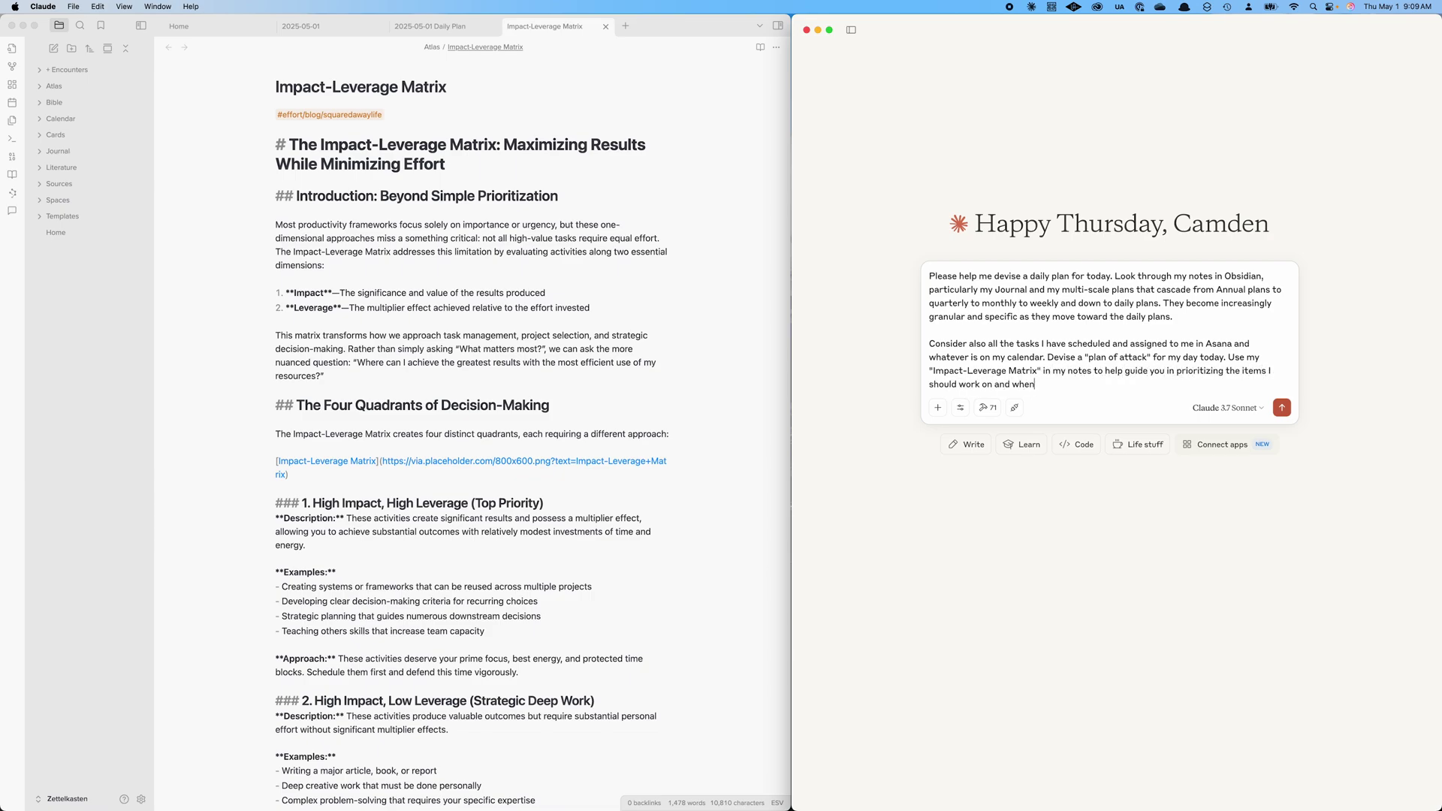
pyautogui.hotkey('shift', 'Return')
pyautogui.hotkey('shift', 'Return')
# Step: End the daily-plan prompt with a separate closing line reading 'Thanks'
pyautogui.write('Thanks')
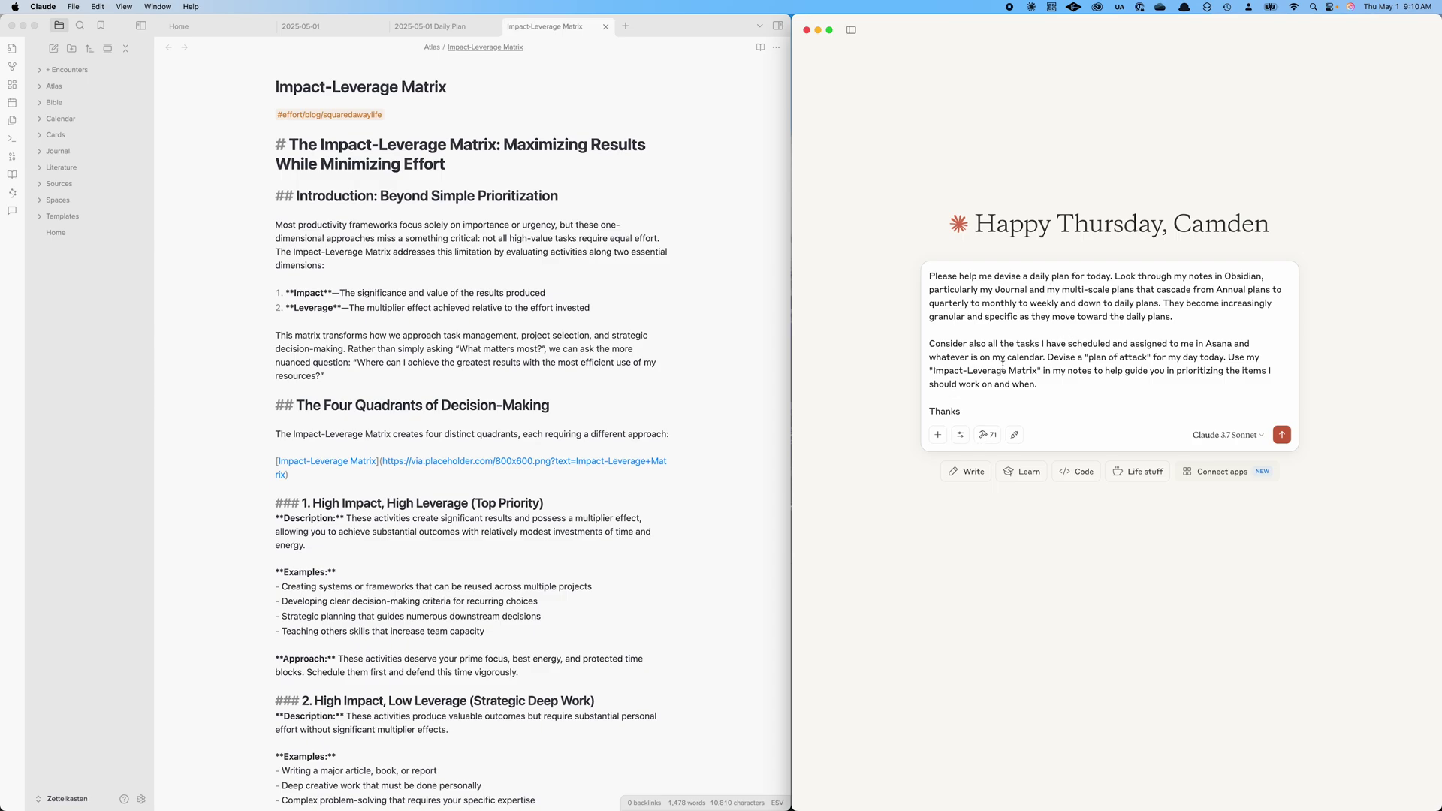
pyautogui.press('super+a')
pyautogui.click(1045, 357)
# Step: Send the daily-plan request and bring Claude forward while it queries vault, Asana and calendar
pyautogui.click(1281, 436)
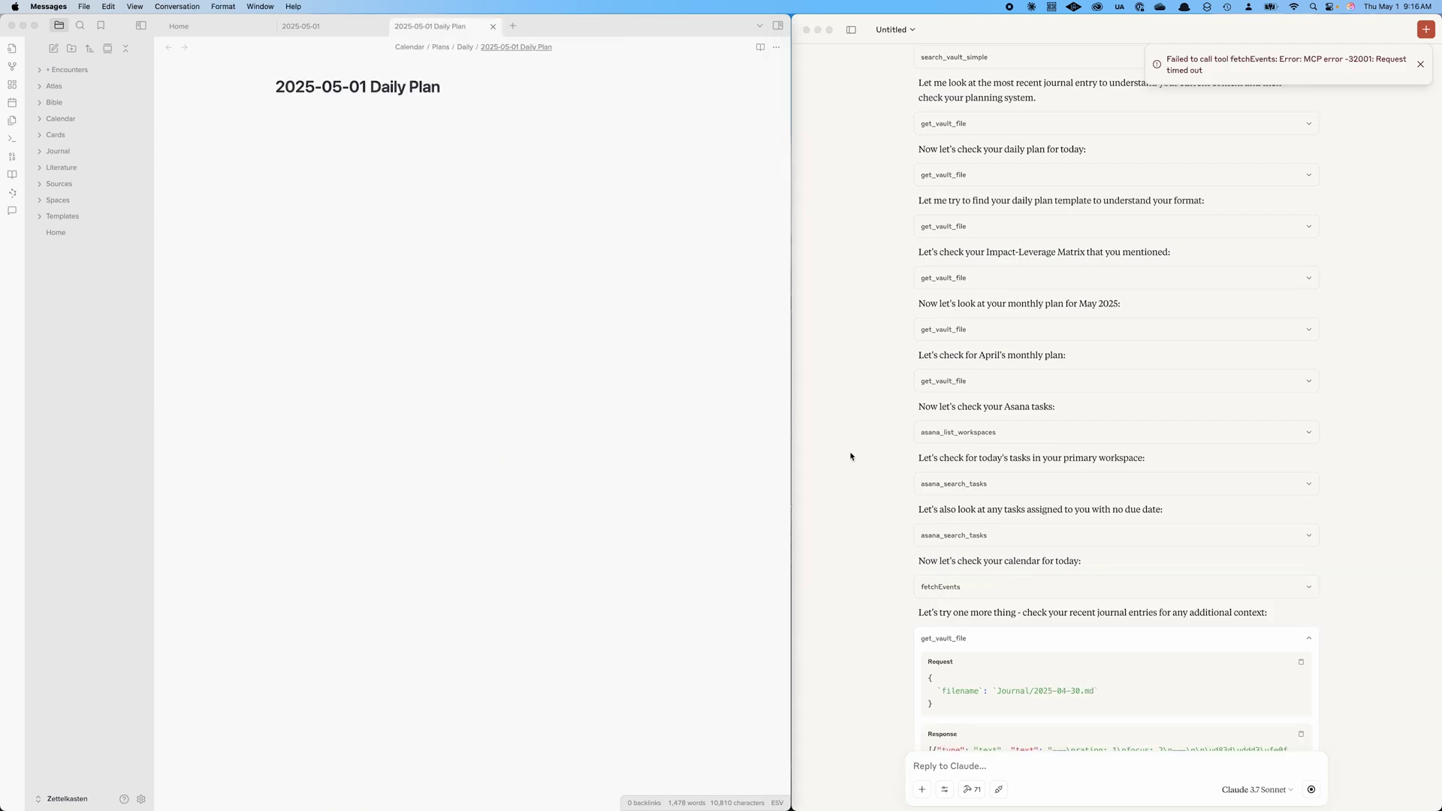
pyautogui.click(1426, 70)
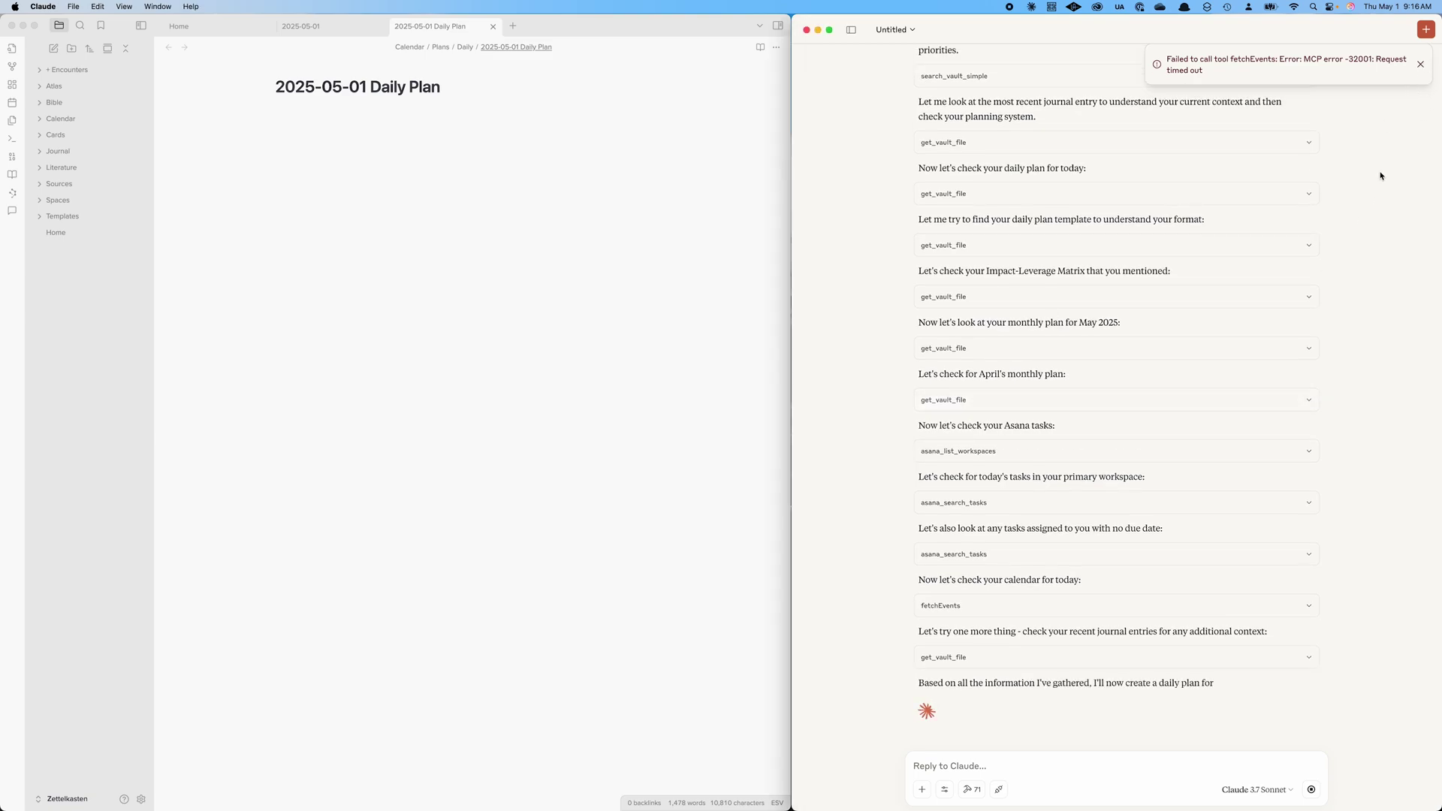
# Step: Dismiss the fetchEvents timeout error and copy Claude's finished May 1 plan reply
pyautogui.click(1420, 65)
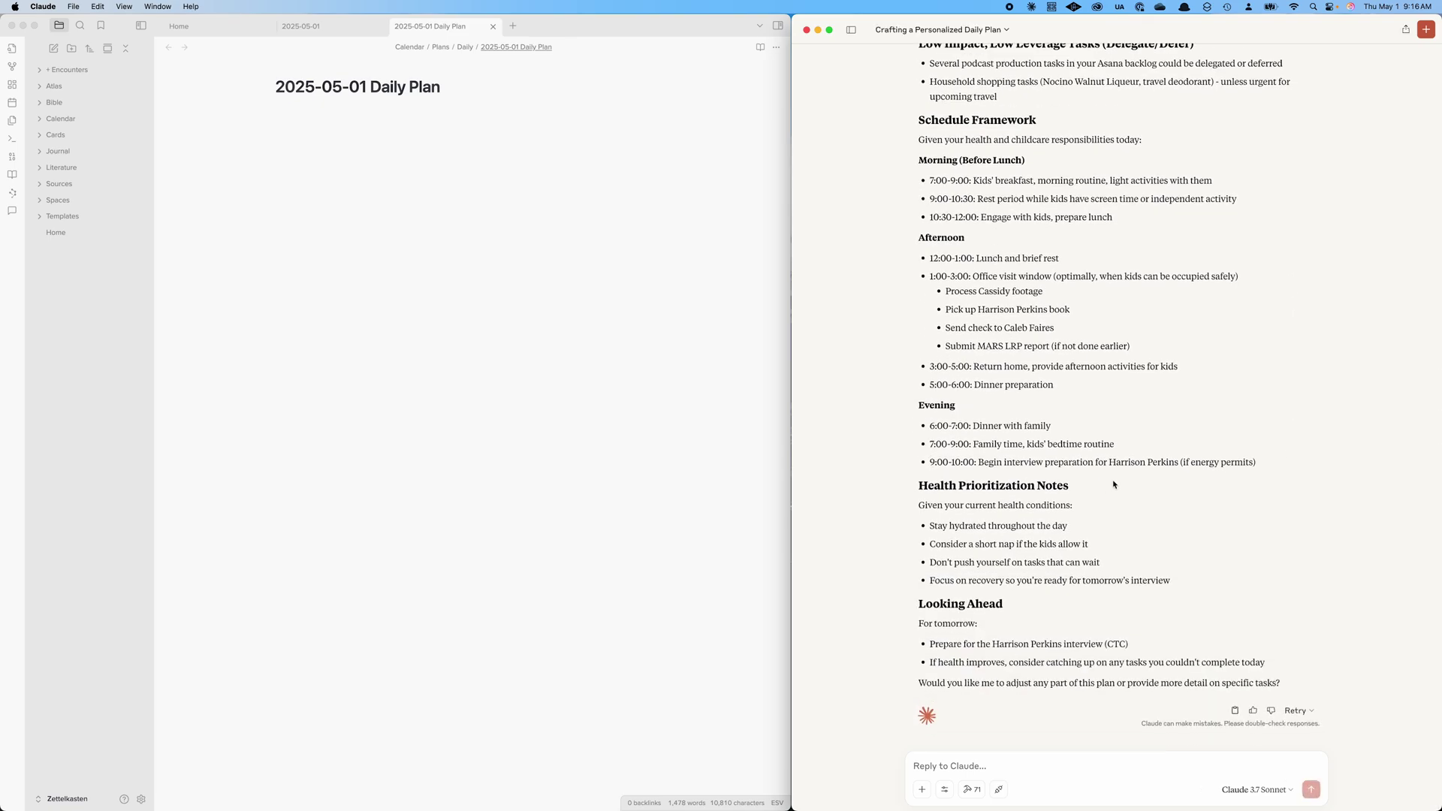
pyautogui.click(1235, 711)
# Step: Paste Claude's reply into the 2025-05-01 Daily Plan note and delete its intro paragraphs
pyautogui.click(439, 358)
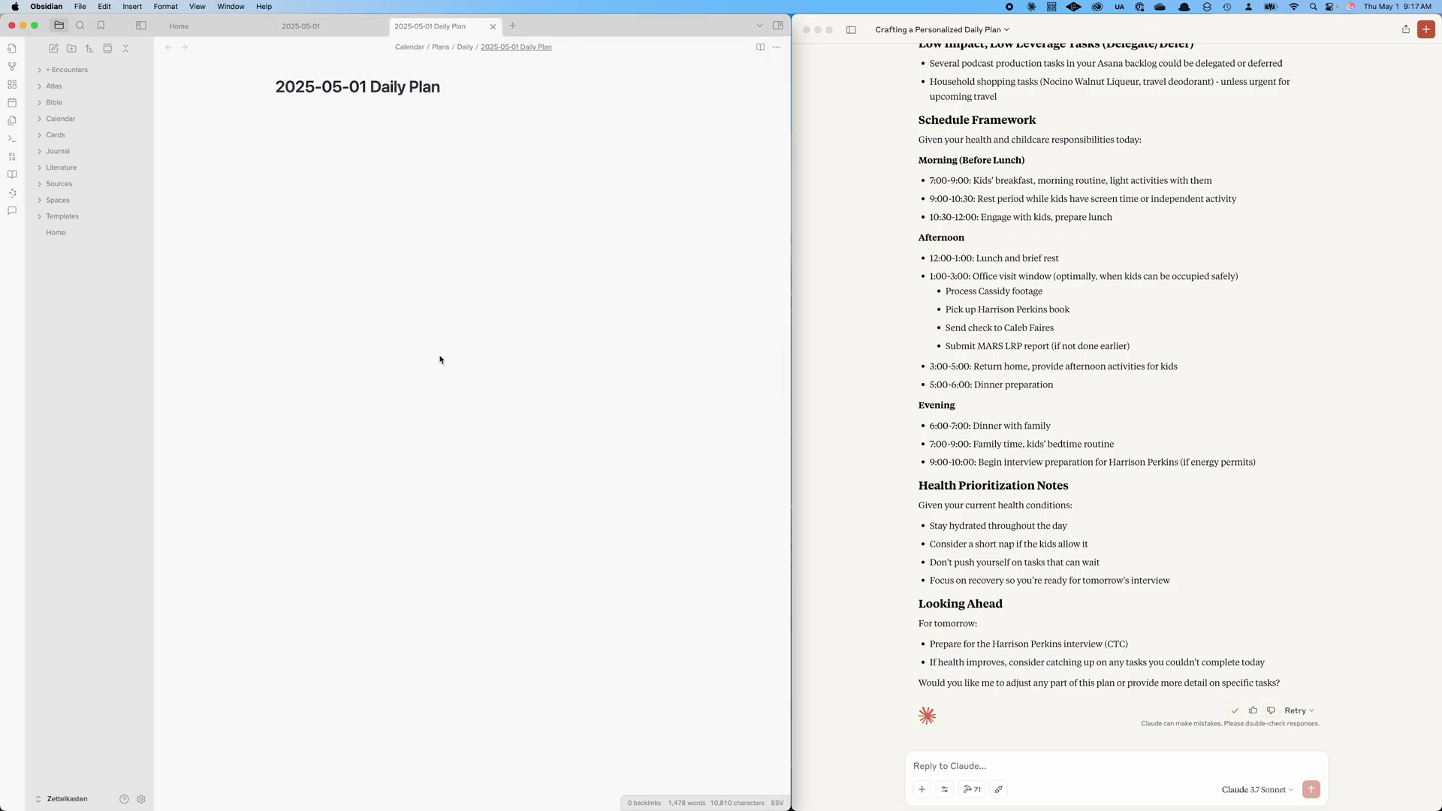
pyautogui.click(436, 107)
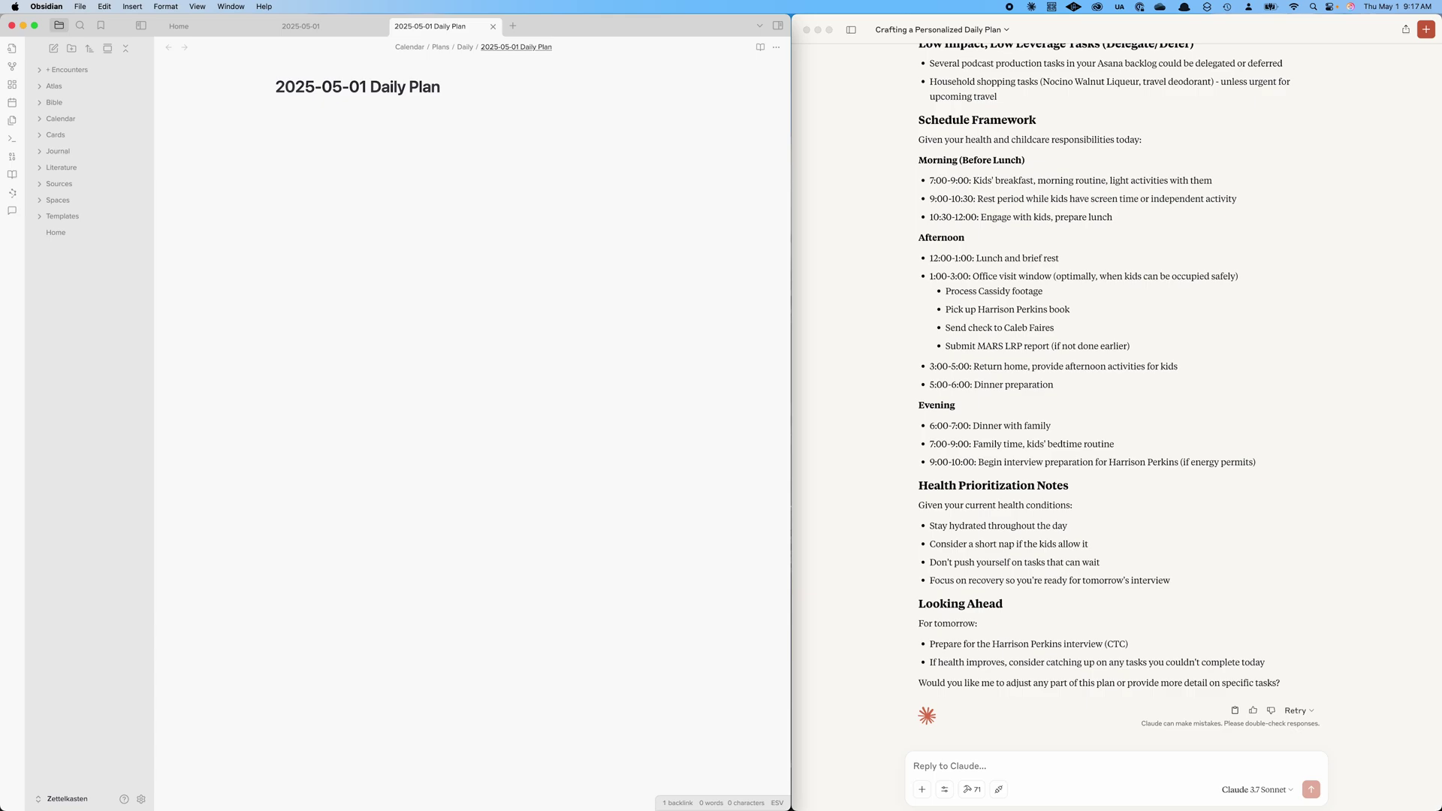
pyautogui.press('super+v')
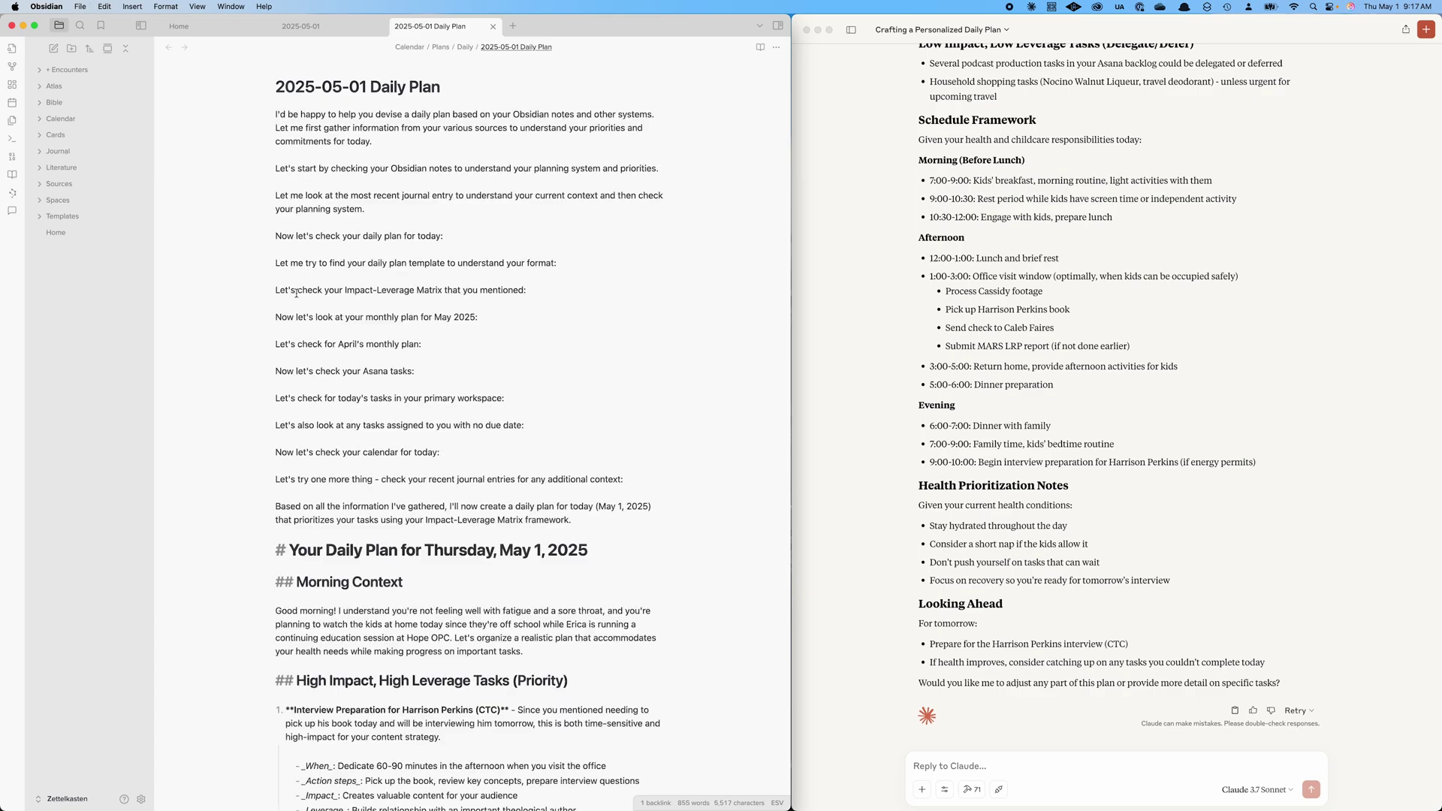
pyautogui.moveTo(591, 520); pyautogui.dragTo(247, 100)
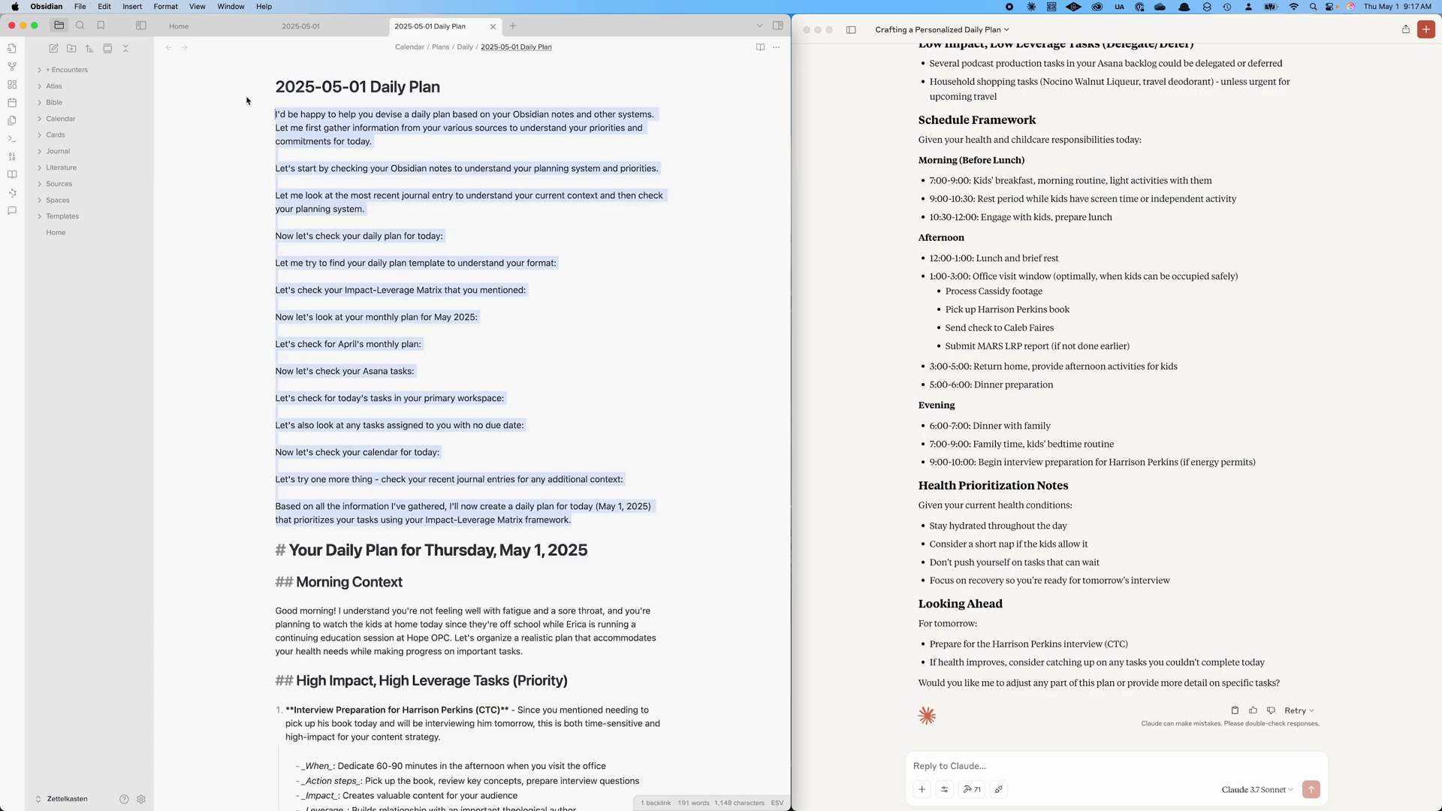
pyautogui.press('BackSpace')
# Step: Remove the Your Daily Plan heading, Good morning paragraph and Morning Context section
pyautogui.press('Down')
pyautogui.press('super+shift+Right')
pyautogui.press('BackSpace')
pyautogui.press('BackSpace')
pyautogui.press('BackSpace')
pyautogui.press('BackSpace')
pyautogui.press('BackSpace')
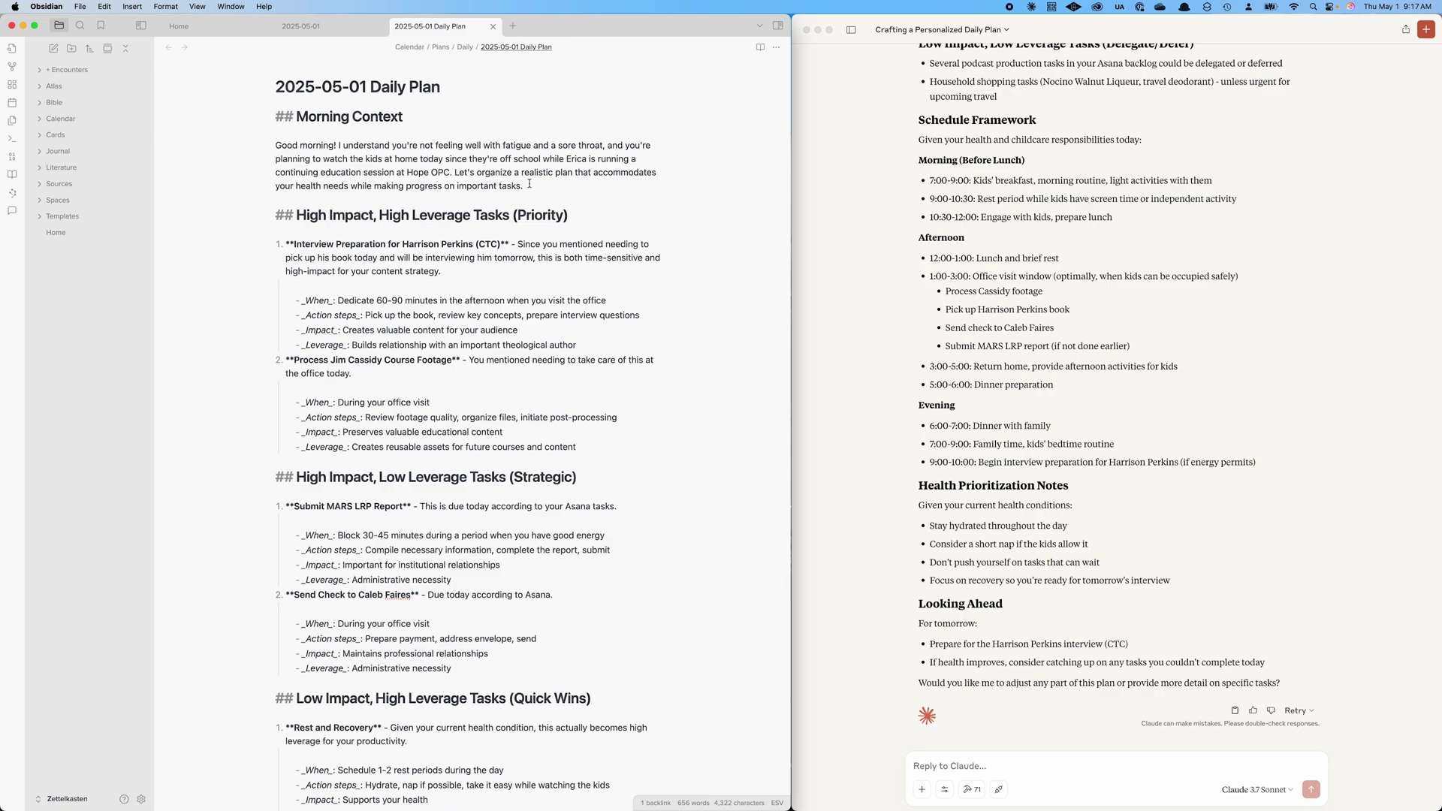
pyautogui.moveTo(524, 187); pyautogui.dragTo(243, 143)
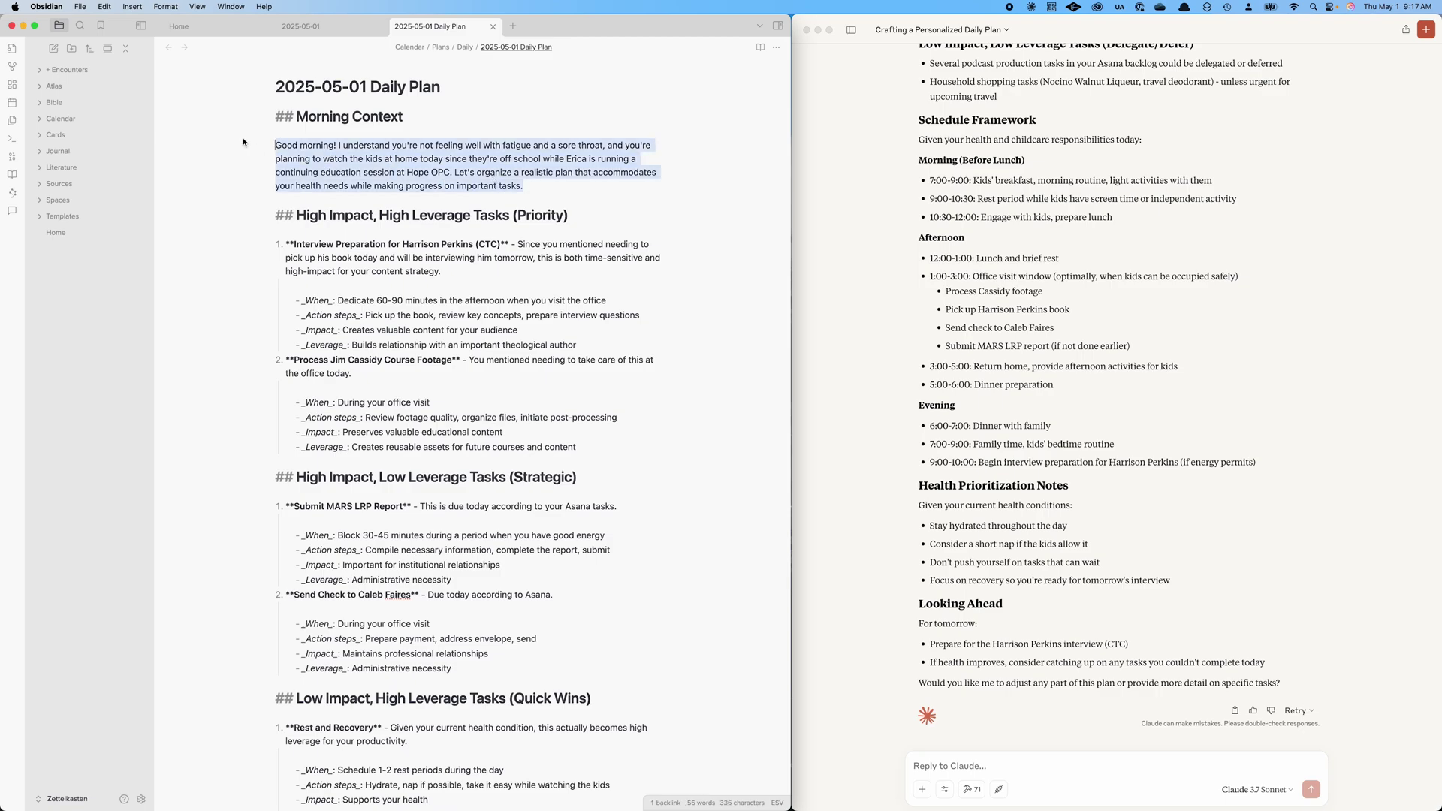
pyautogui.press('BackSpace')
pyautogui.press('BackSpace')
pyautogui.press('super+shift+Left')
pyautogui.press('BackSpace')
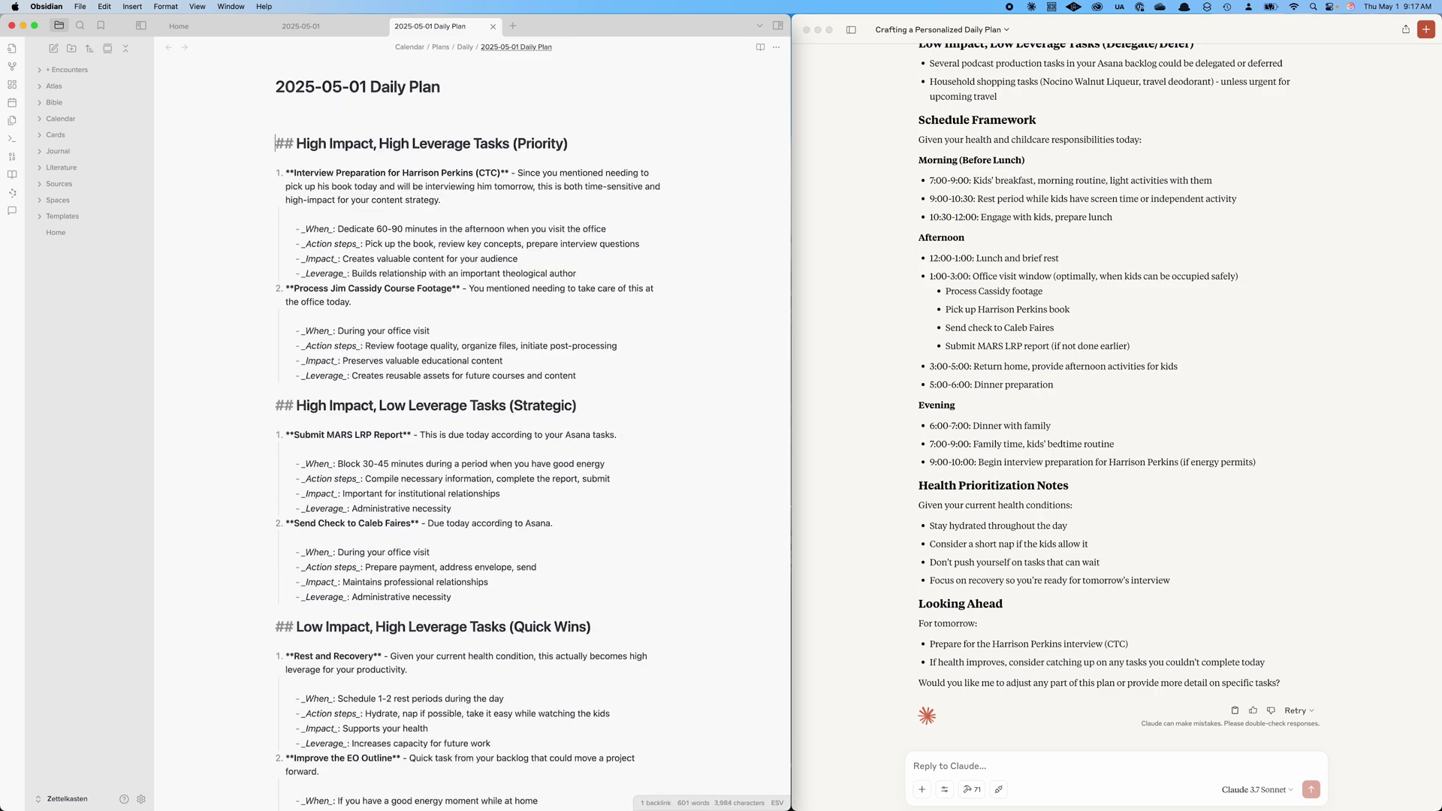
pyautogui.press('BackSpace')
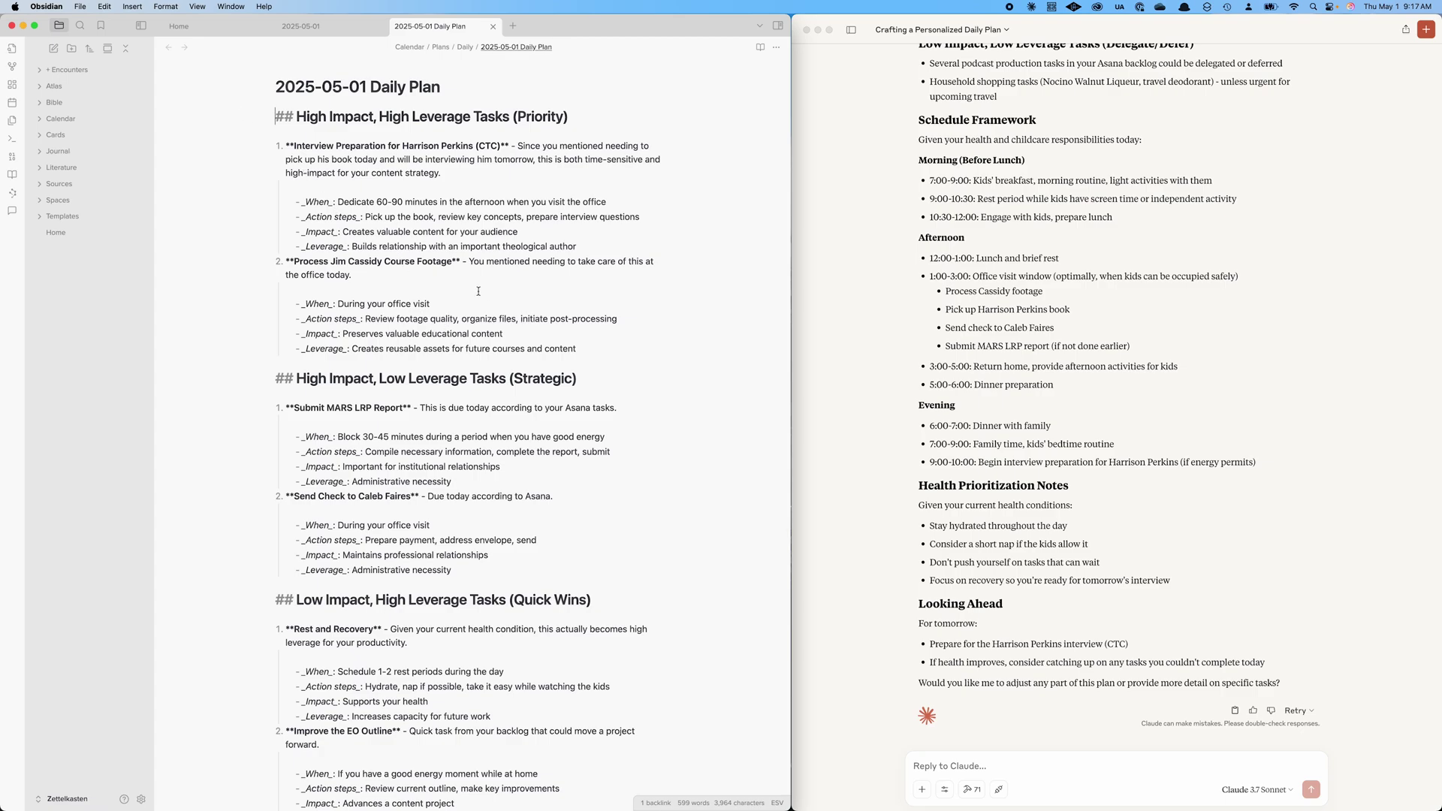
# Step: Add blank lines above the second priority task and the second strategic task
pyautogui.click(276, 260)
pyautogui.press('Return')
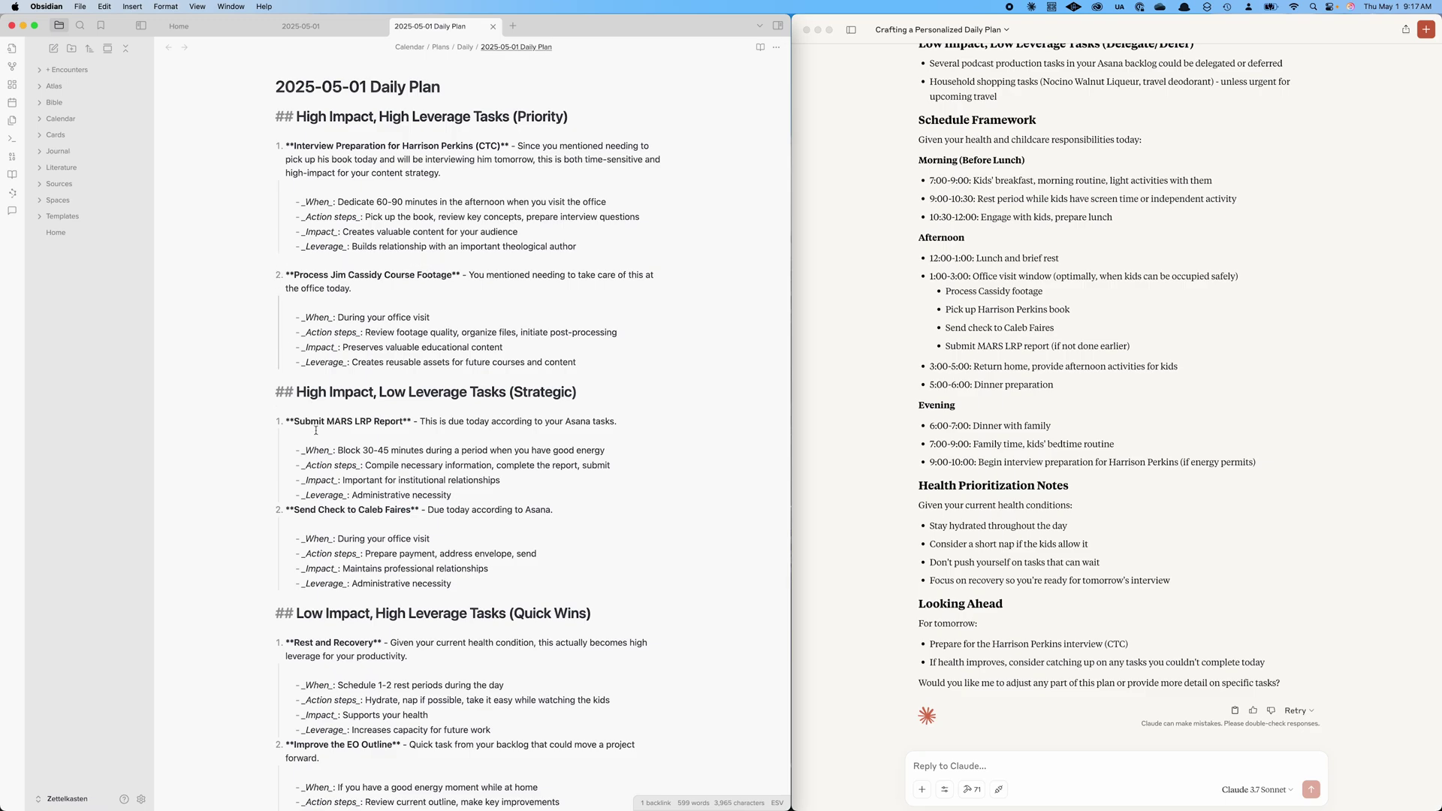
pyautogui.click(276, 510)
pyautogui.press('Return')
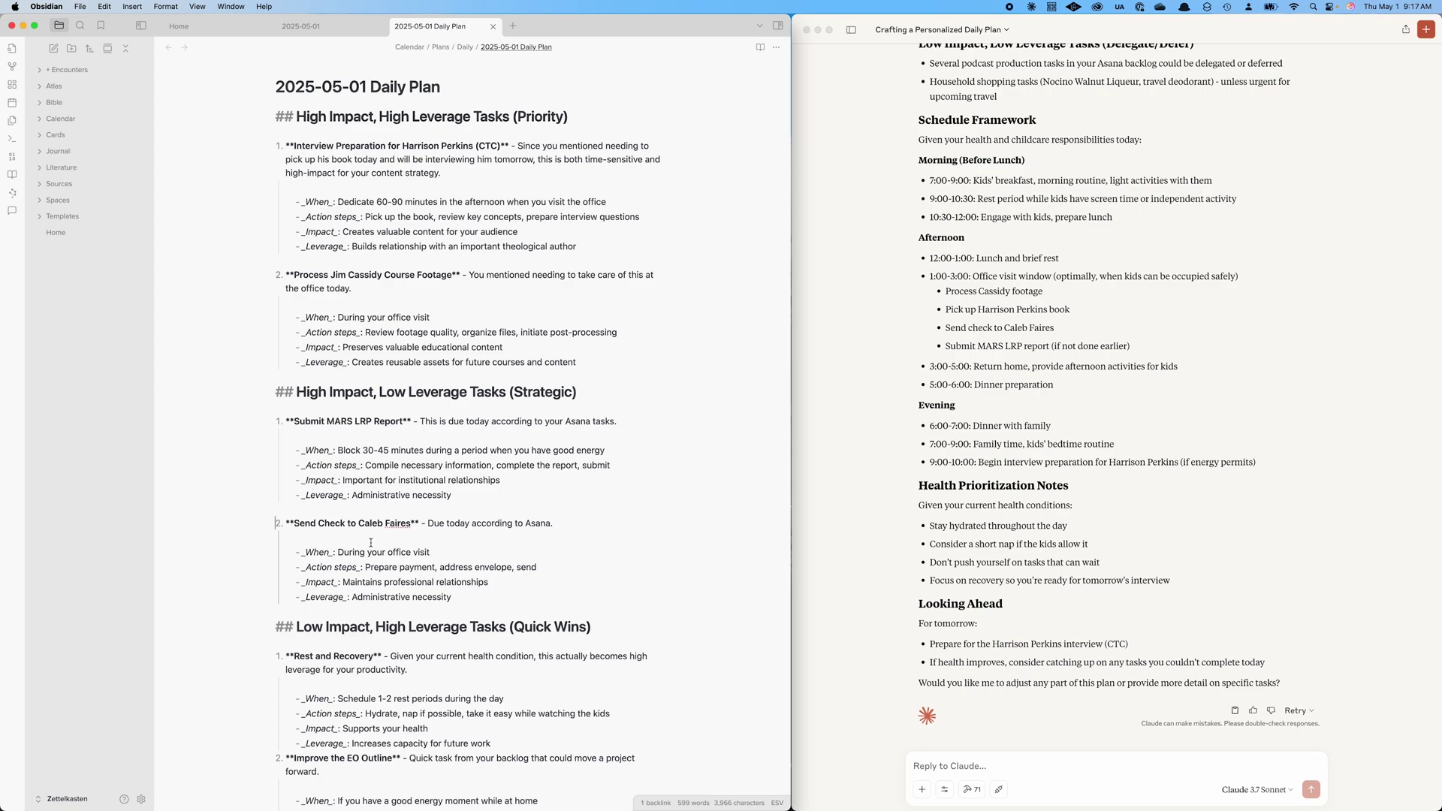
pyautogui.scroll(-3, 384, 480)
pyautogui.scroll(-8, 385, 481)
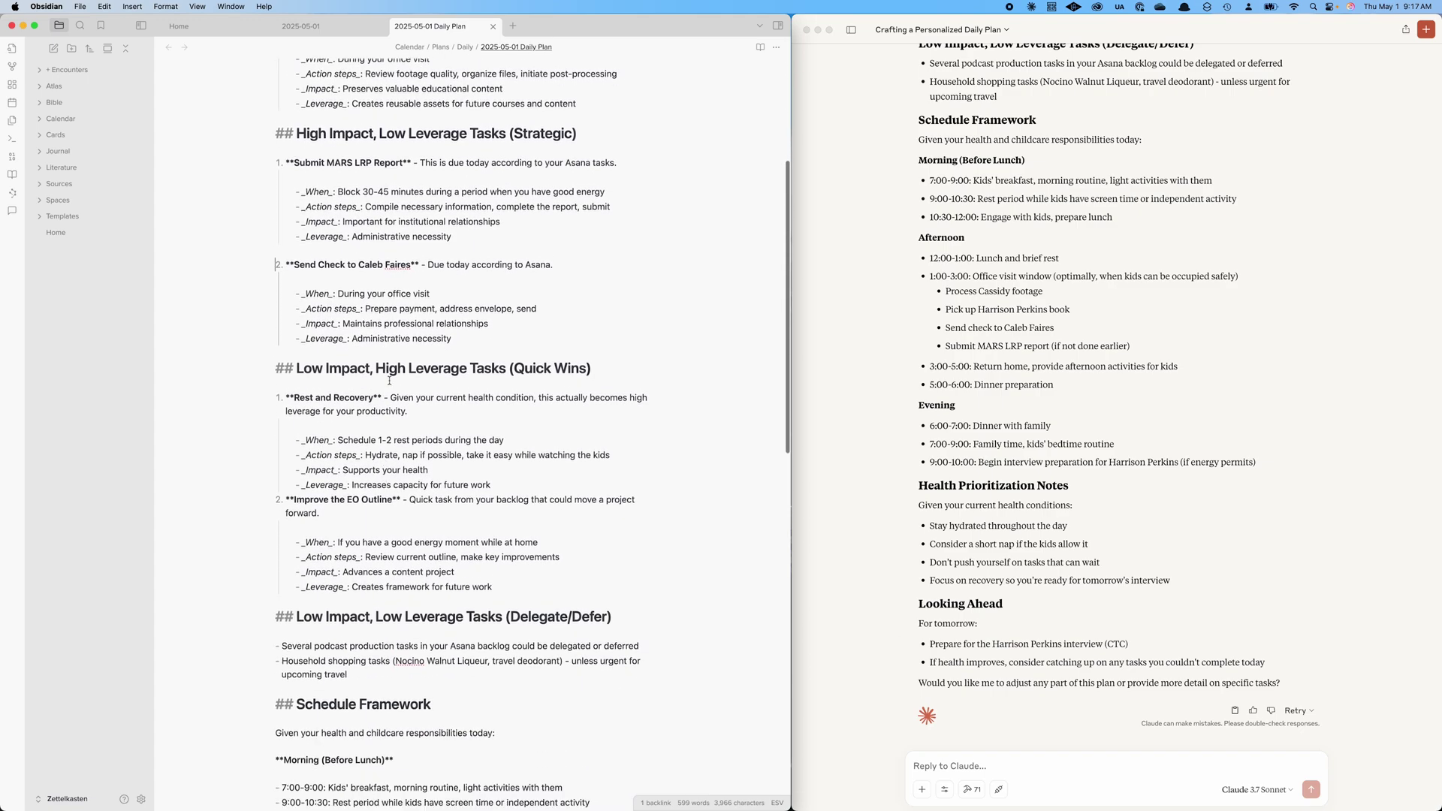
pyautogui.scroll(12, 396, 386)
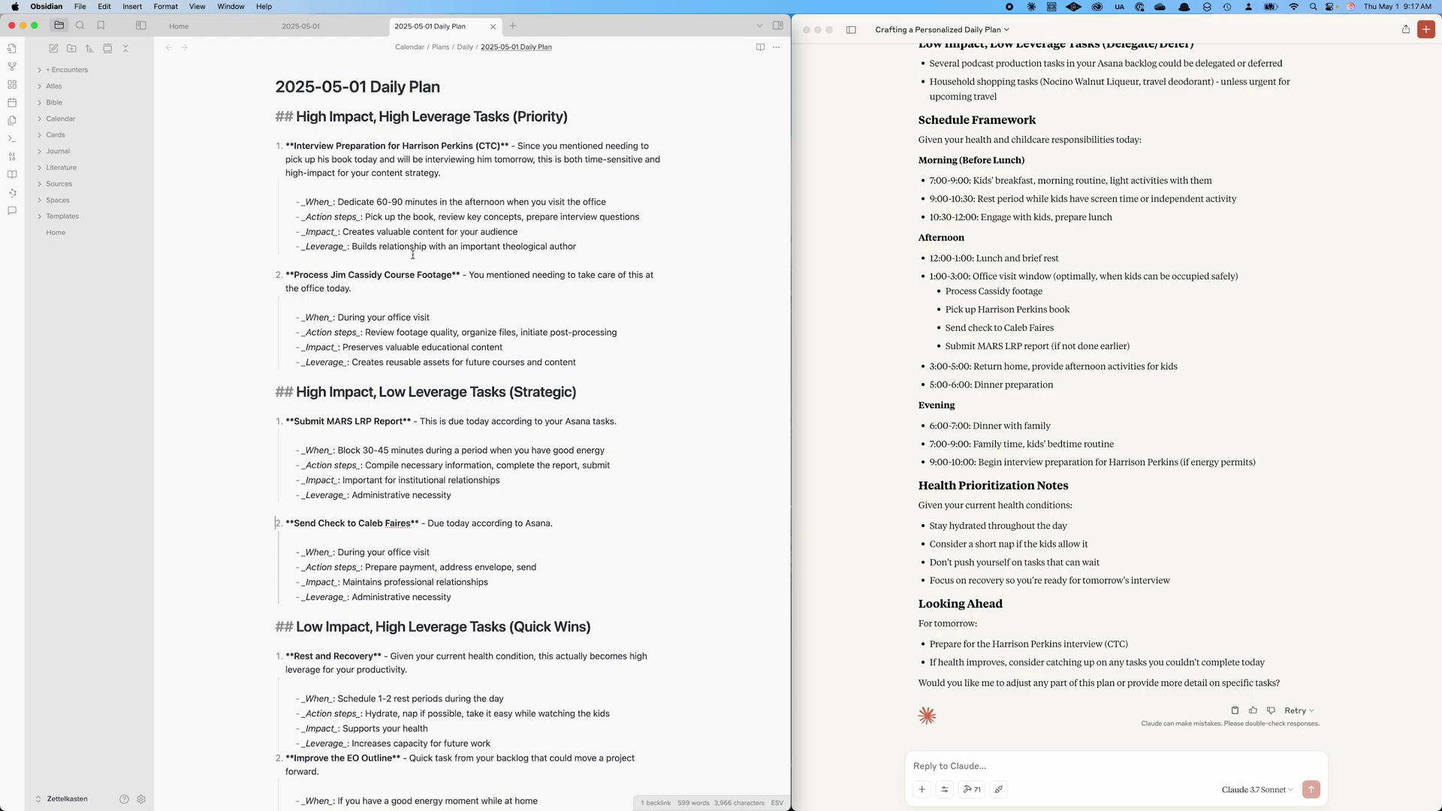
# Step: Switch the 2025-05-01 Daily Plan note to reading view and scroll through its rendered sections
pyautogui.press('super+e')
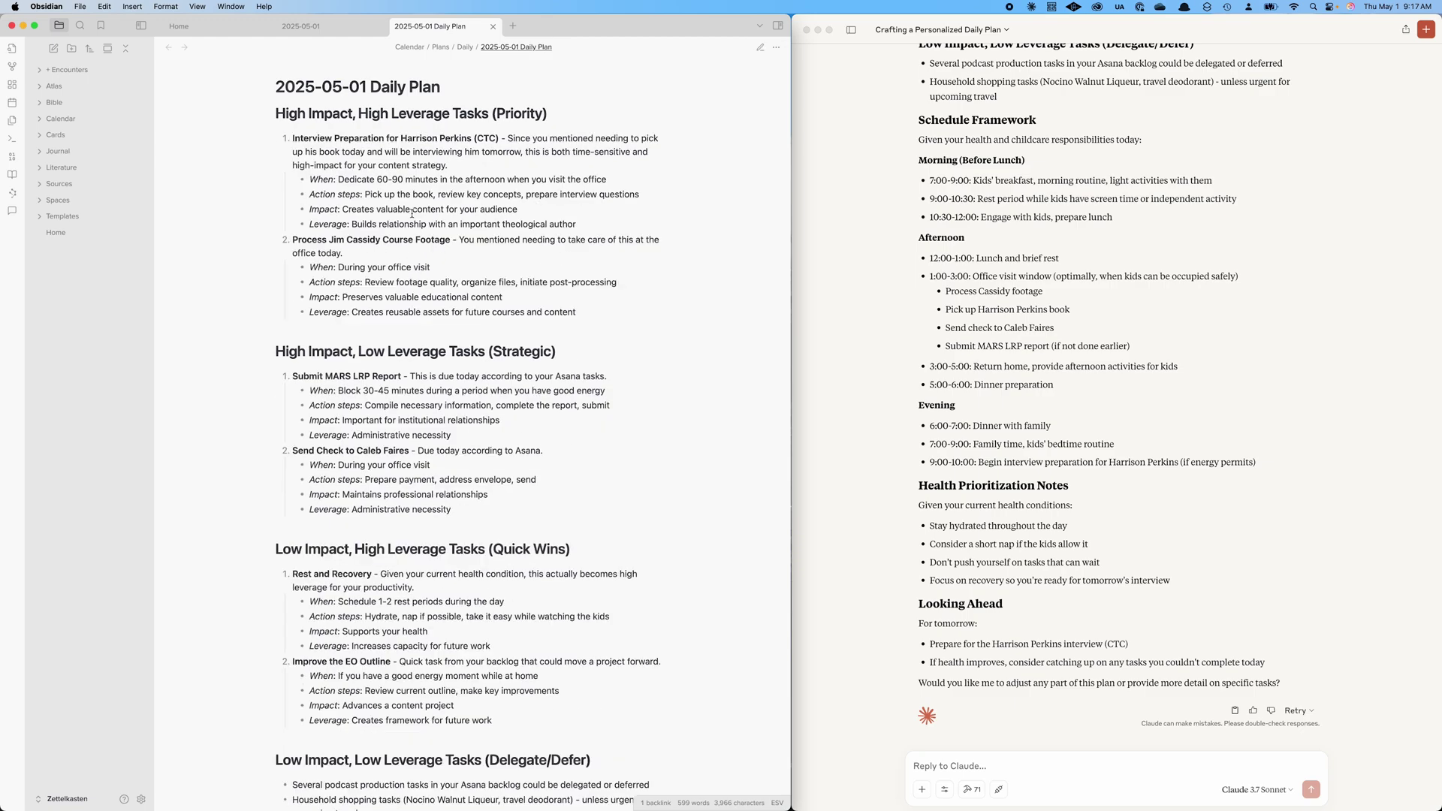
pyautogui.scroll(-10, 388, 509)
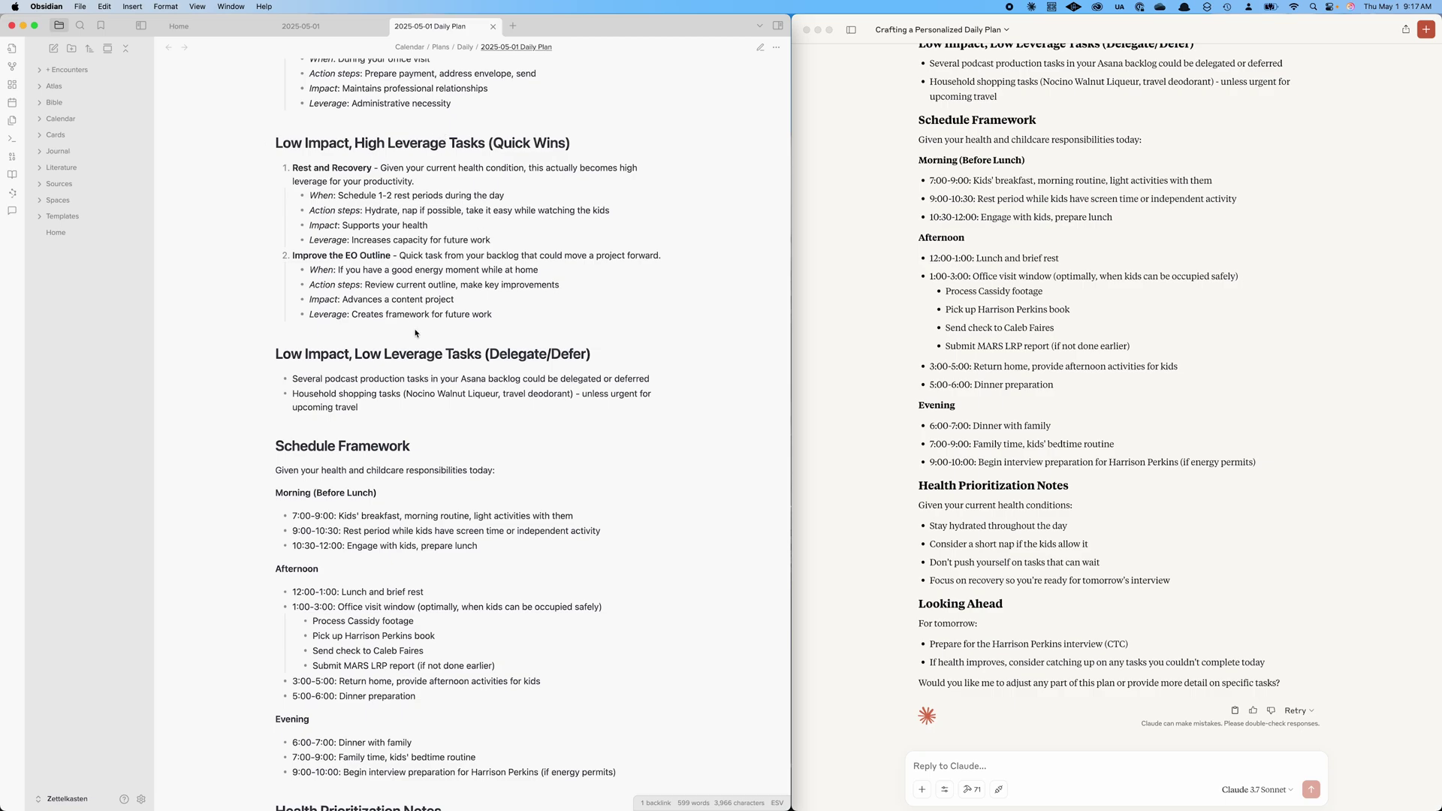
pyautogui.scroll(-4, 415, 335)
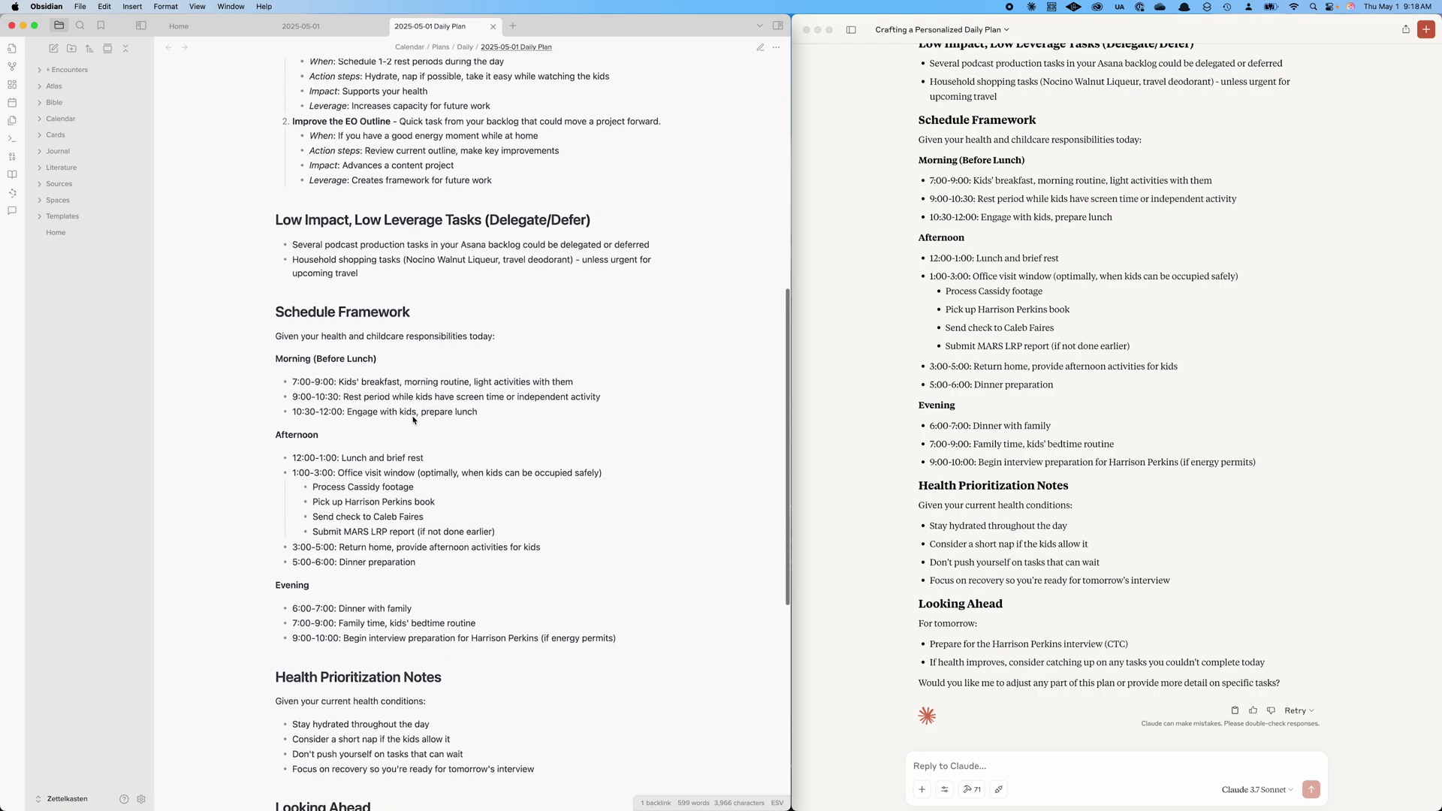
pyautogui.scroll(-8, 413, 420)
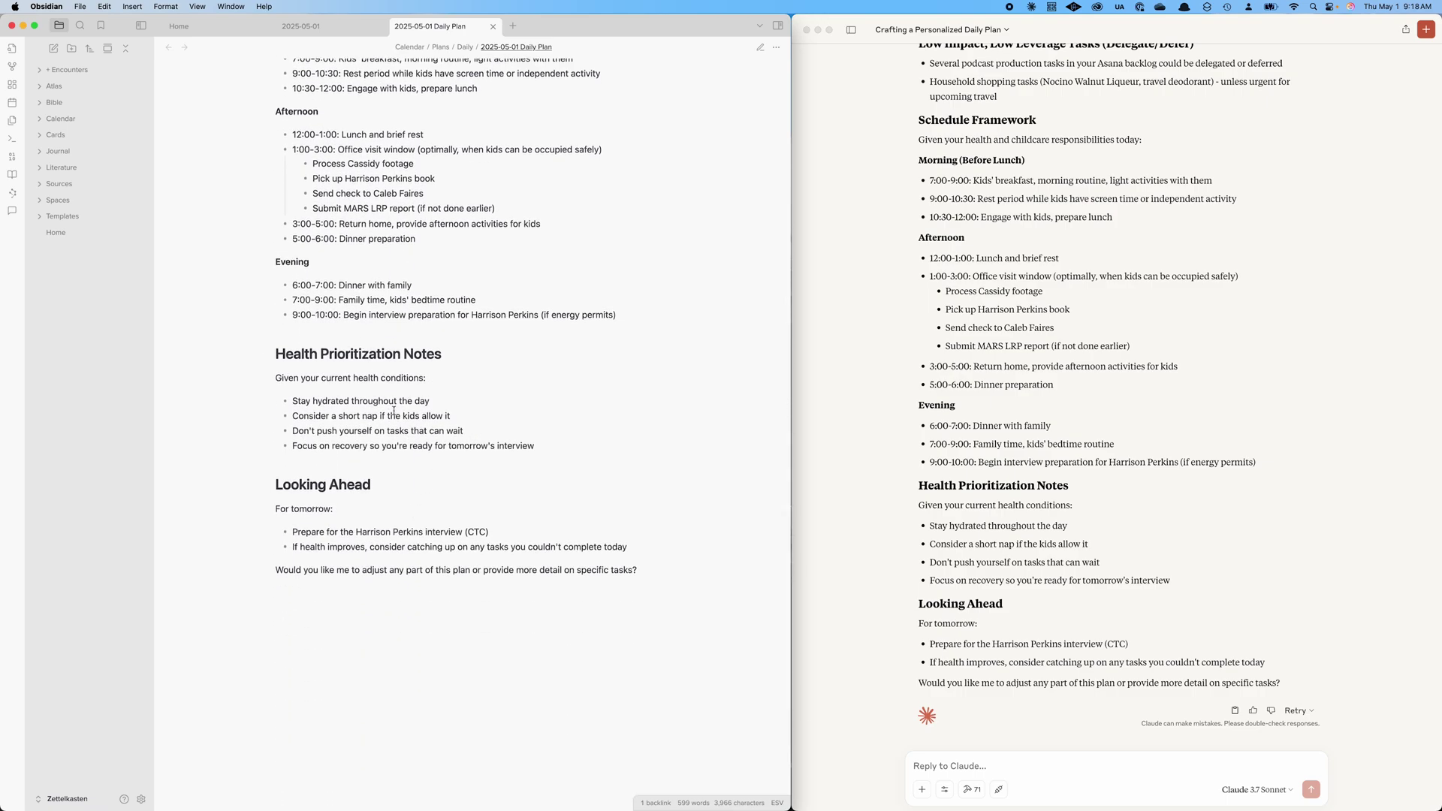
pyautogui.scroll(18, 393, 411)
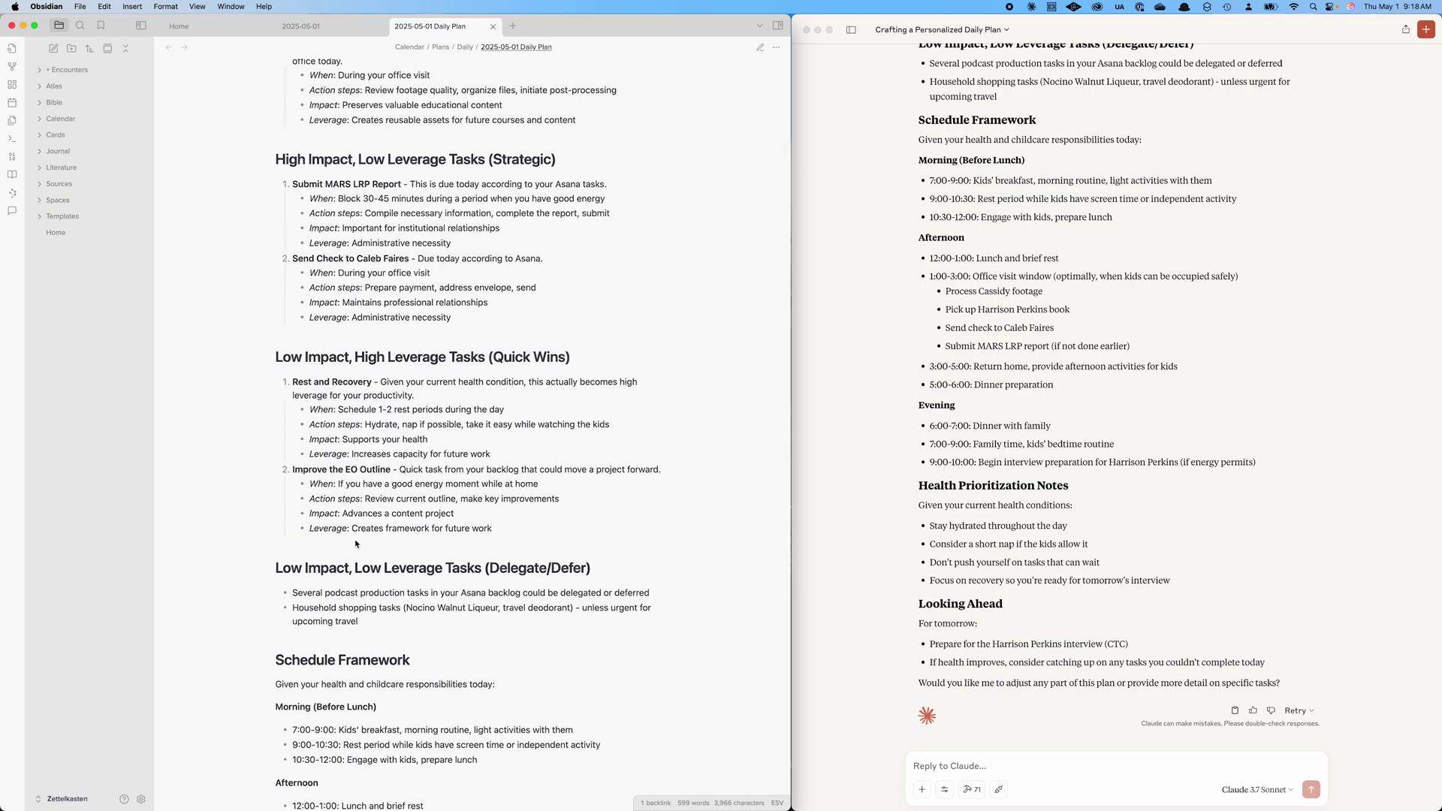
pyautogui.scroll(5, 471, 334)
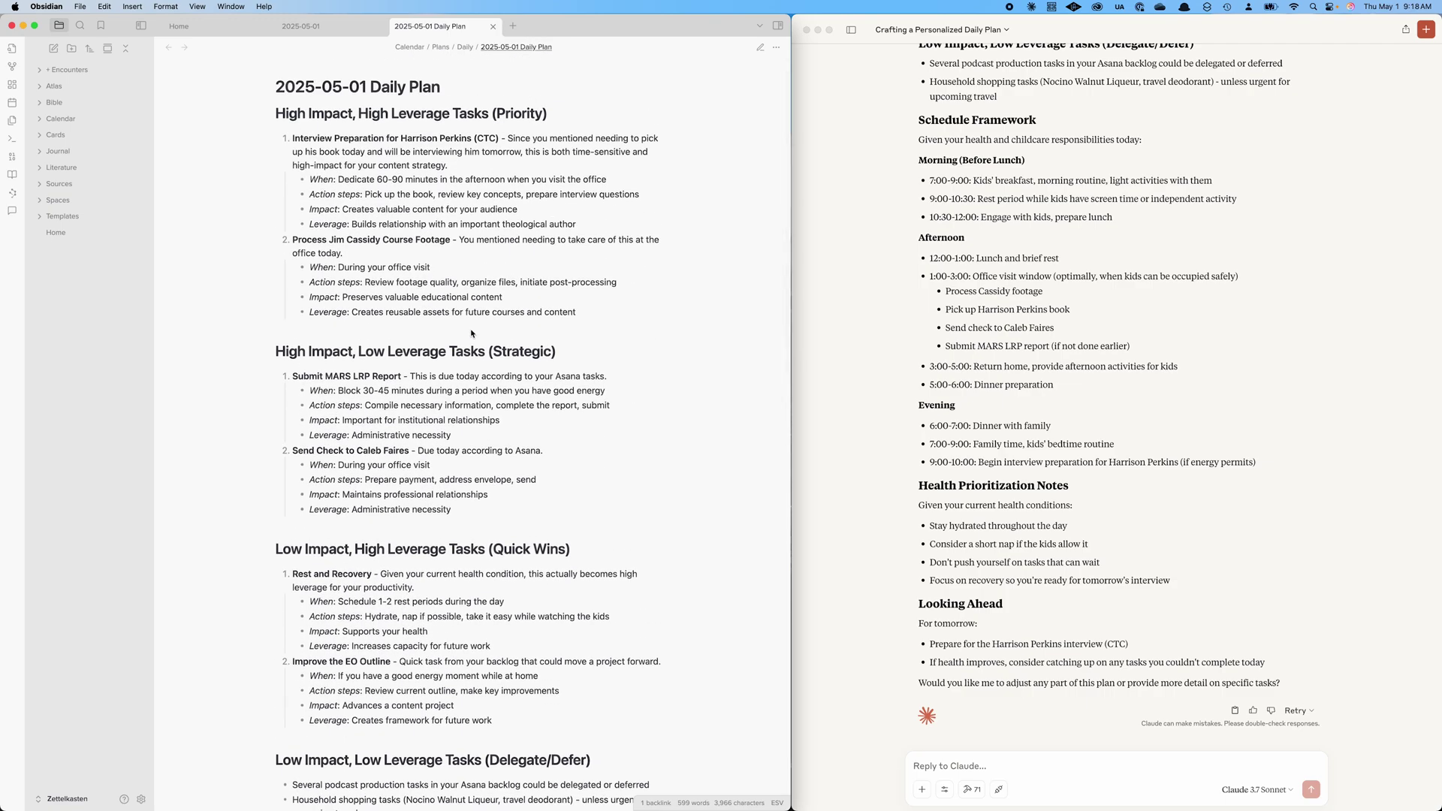